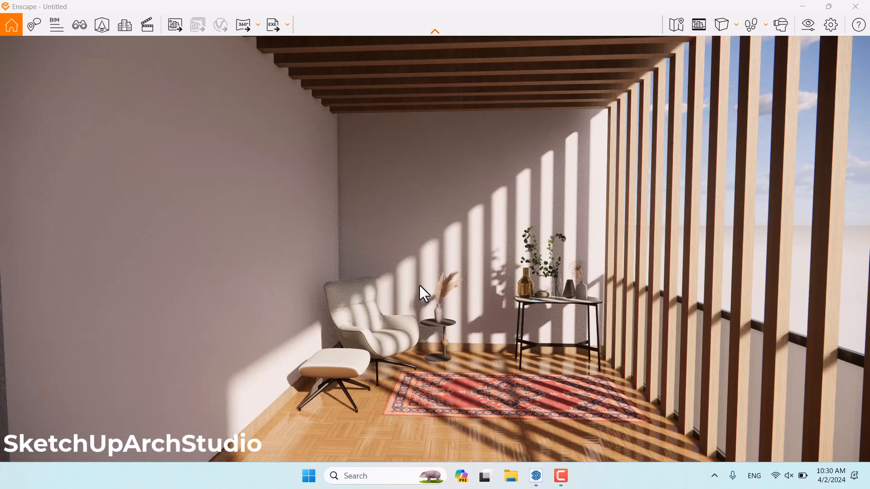
Switch to fly mode and start creating a new view of the room with its linked visual preset removed.
{"action": "key", "text": "space"}
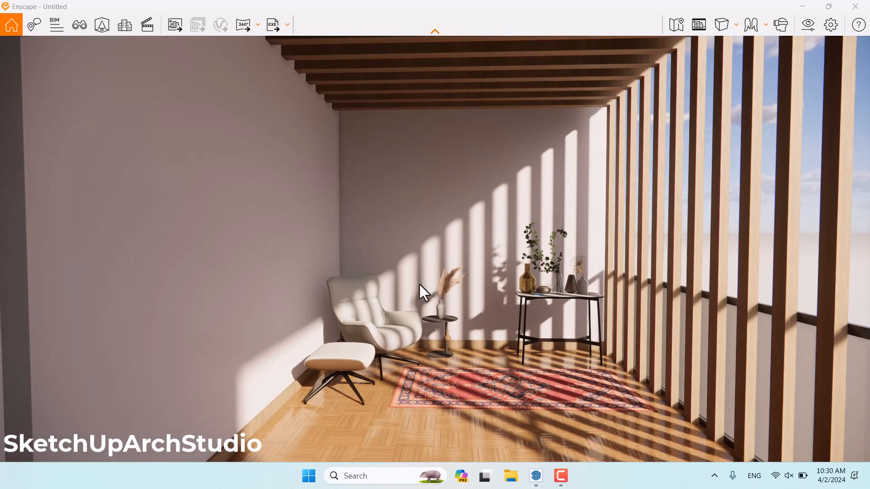
{"action": "key", "text": "v"}
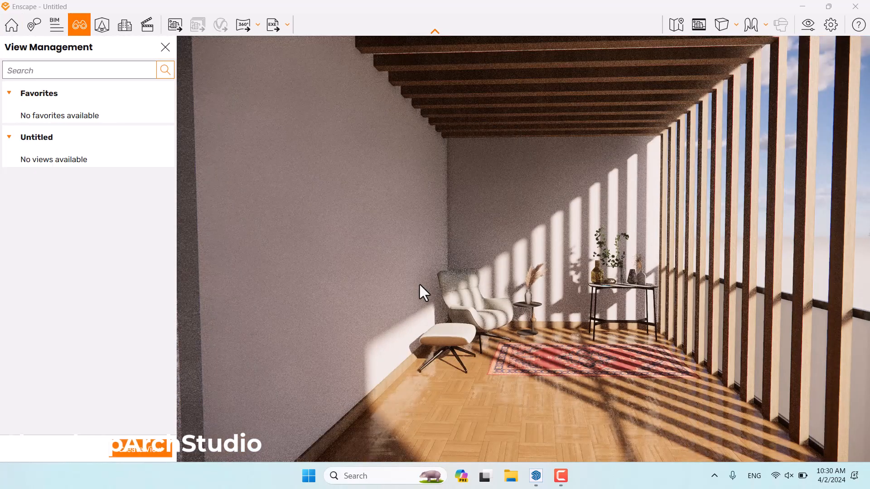
{"action": "left_click", "coordinate": [142, 449]}
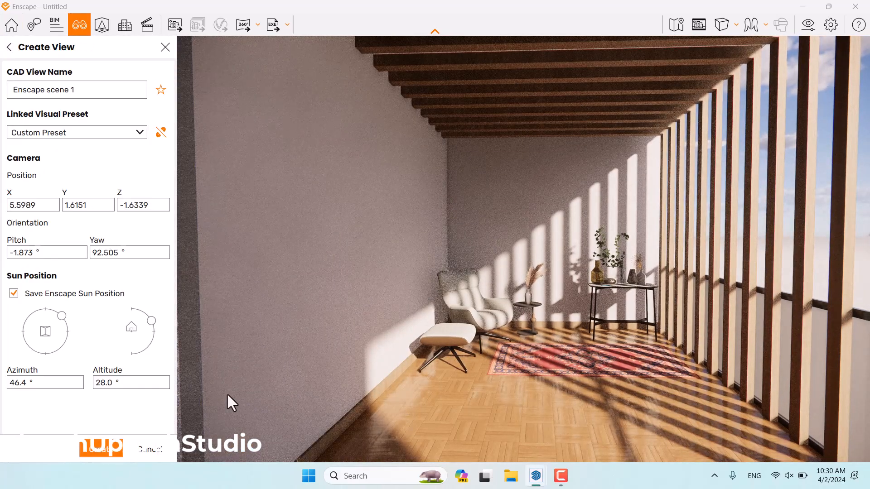
{"action": "left_click", "coordinate": [160, 135]}
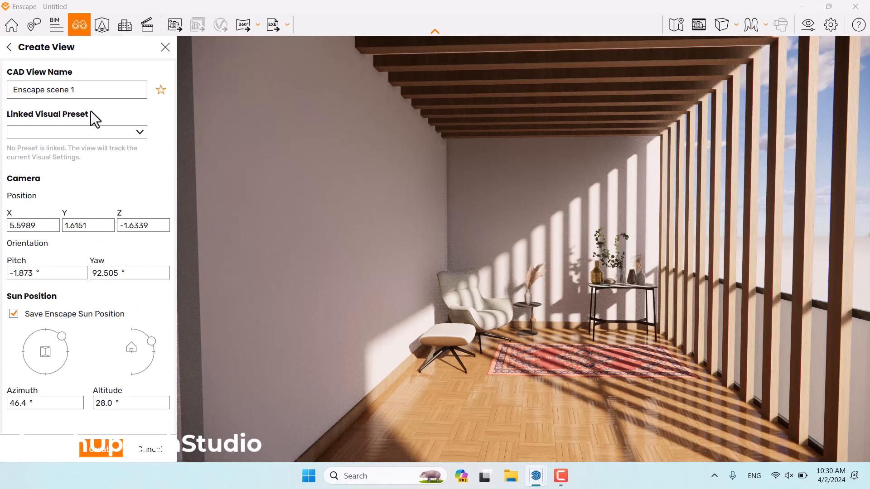
Name the new view "Camera 1" and mark it as a favorite.
{"action": "left_click_drag", "start_coordinate": [90, 89], "coordinate": [2, 94]}
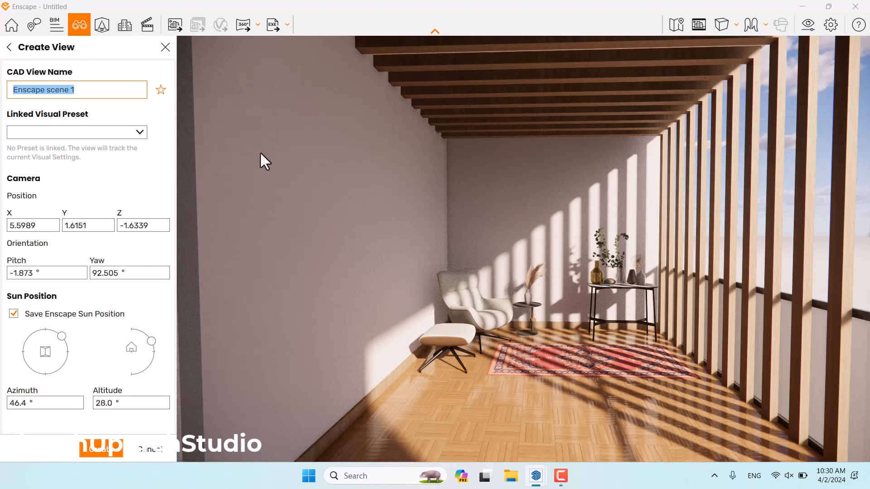
{"action": "type", "text": "Camera 1"}
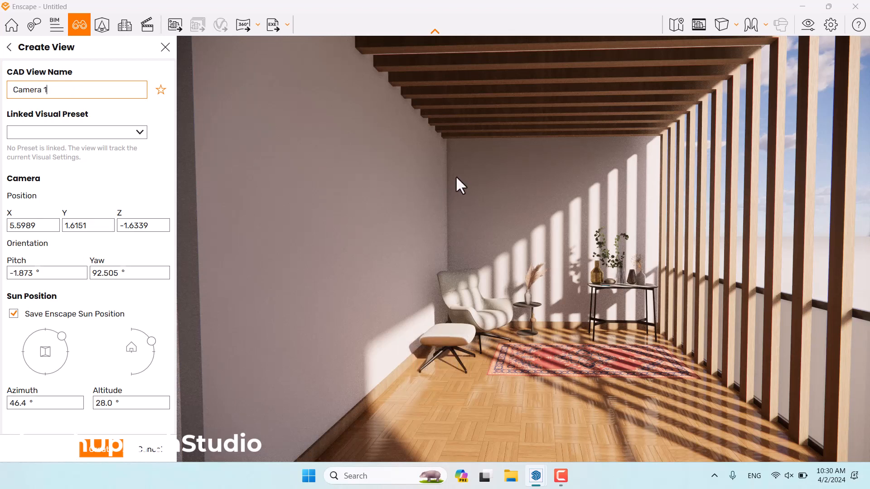
{"action": "left_click", "coordinate": [159, 91]}
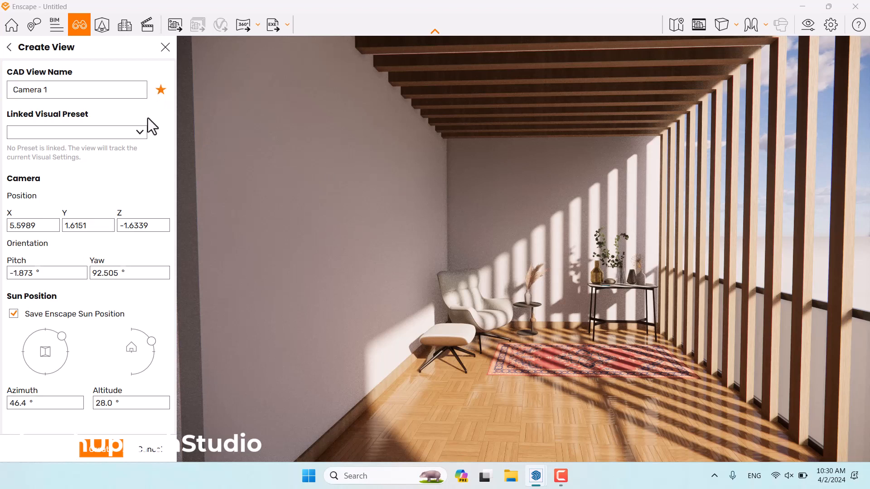
Set the view's camera position to X 5.5, Y 1.6 and Z -1.6.
{"action": "left_click", "coordinate": [19, 226]}
{"action": "left_click", "coordinate": [143, 222]}
{"action": "left_click", "coordinate": [39, 231]}
{"action": "type", "text": "5.5"}
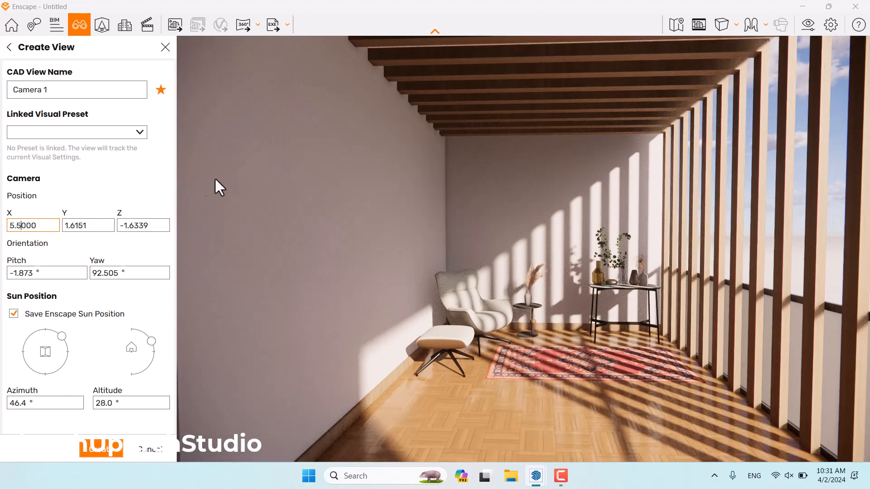
{"action": "left_click", "coordinate": [86, 225]}
{"action": "type", "text": "1.6"}
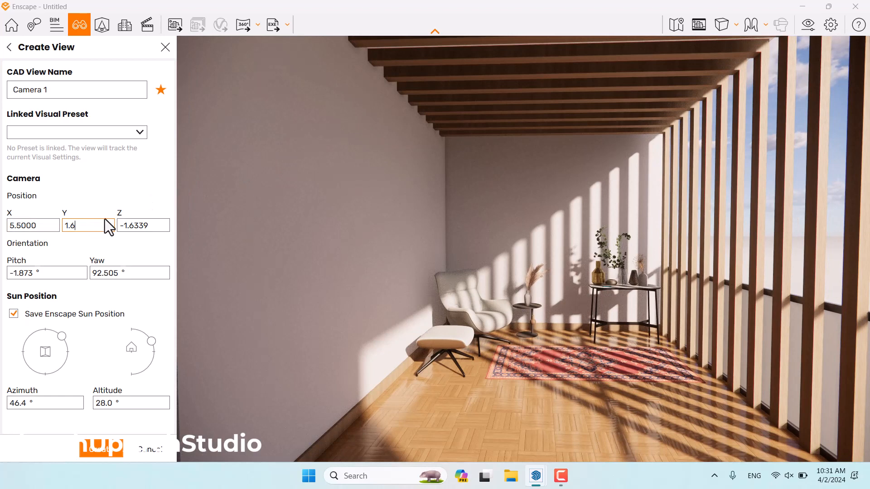
{"action": "key", "text": "Return"}
{"action": "left_click", "coordinate": [131, 225]}
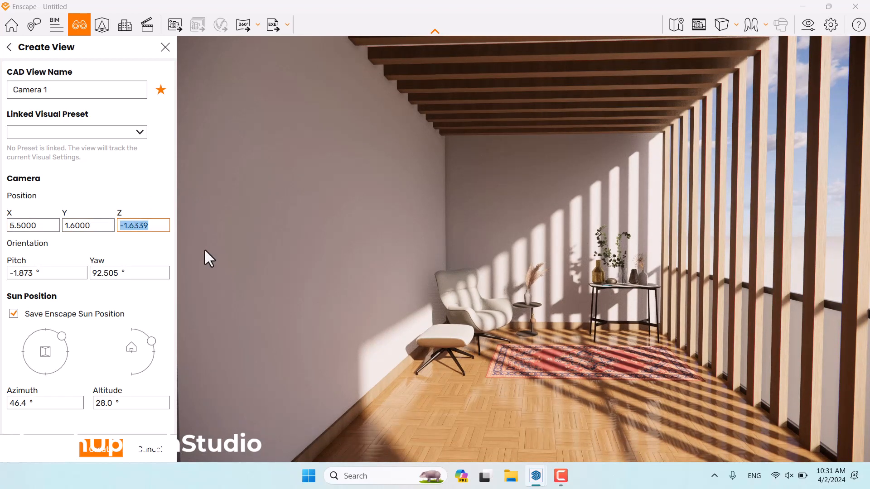
{"action": "type", "text": "-1.6"}
{"action": "key", "text": "Return"}
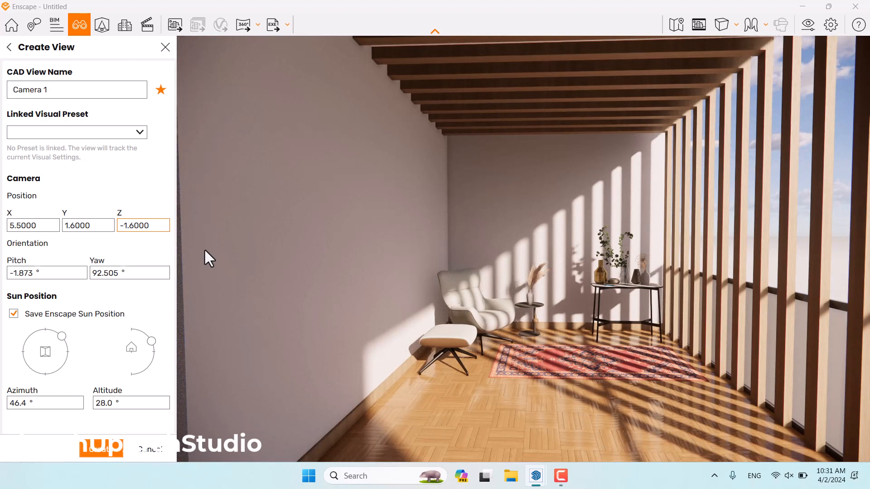
Set the view's camera pitch to 0°.
{"action": "left_click", "coordinate": [29, 273]}
{"action": "type", "text": "0"}
{"action": "key", "text": "Return"}
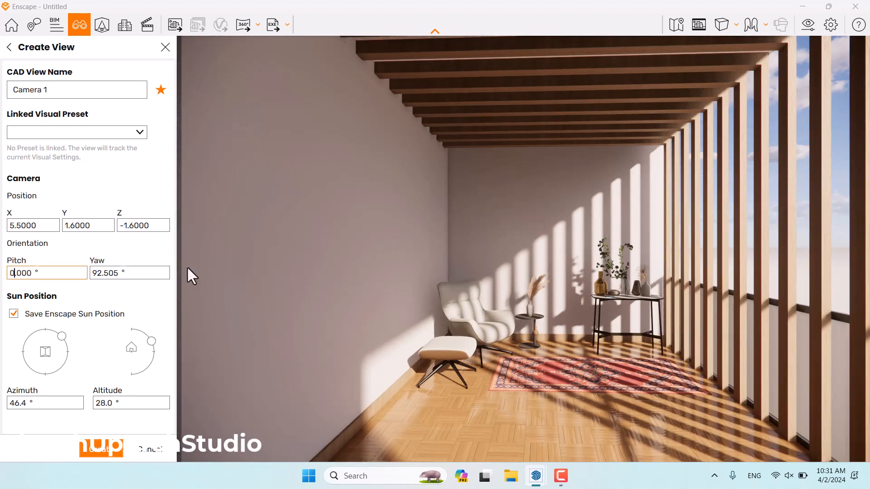
Shift the camera slightly, then set its Z position to -1.8 and its yaw to 90°.
{"action": "scroll", "coordinate": [474, 247], "scroll_direction": "down", "scroll_amount": 2}
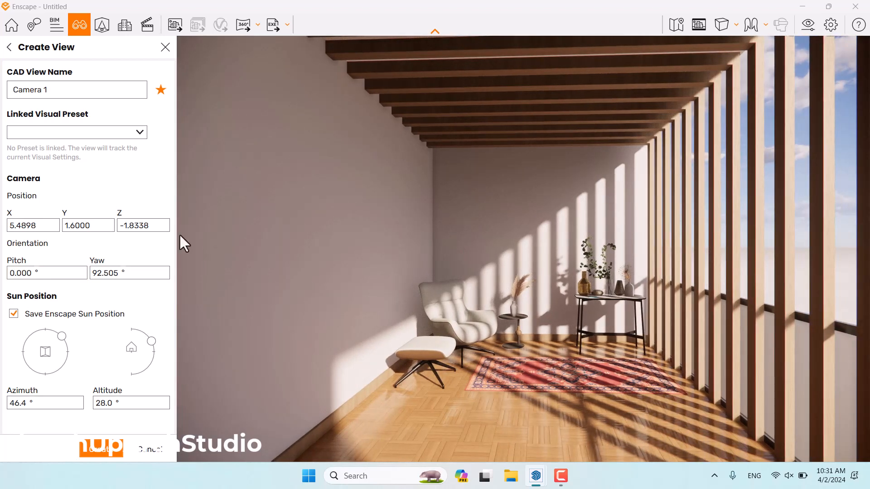
{"action": "left_click", "coordinate": [151, 227]}
{"action": "left_click_drag", "start_coordinate": [146, 225], "coordinate": [133, 231]}
{"action": "left_click", "coordinate": [109, 273]}
{"action": "type", "text": "9"}
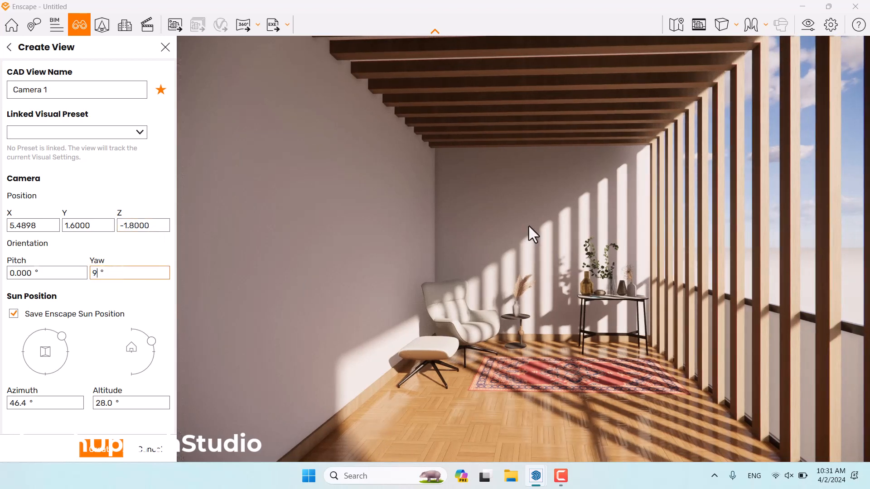
{"action": "type", "text": "0"}
{"action": "key", "text": "Return"}
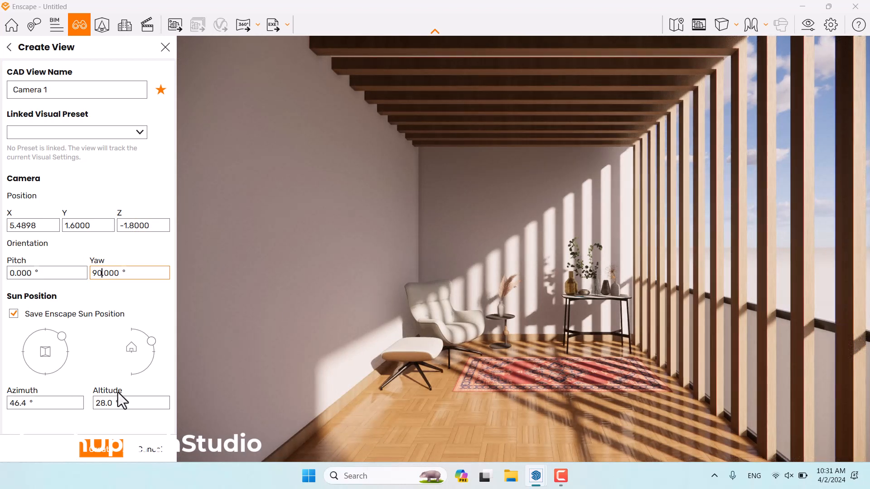
Exclude the Enscape sun position from the view, create Camera 1 and leave view management.
{"action": "left_click", "coordinate": [13, 316]}
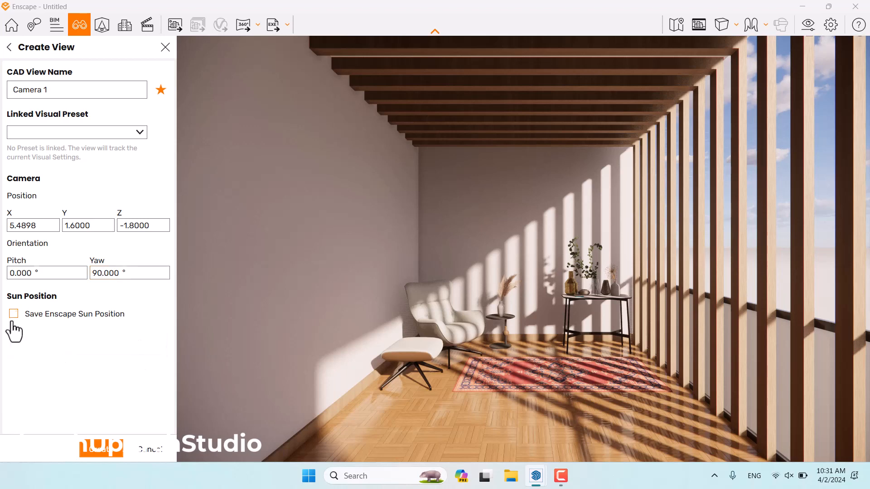
{"action": "left_click", "coordinate": [101, 449]}
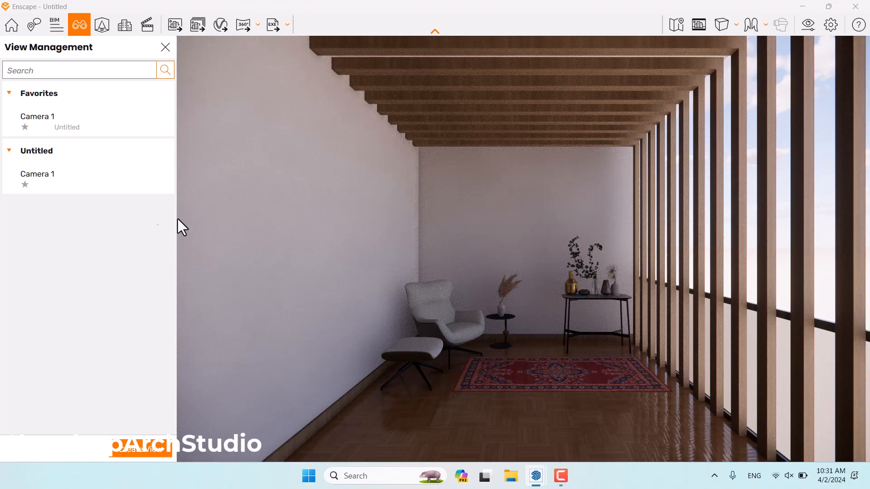
{"action": "left_click", "coordinate": [74, 190]}
{"action": "left_click", "coordinate": [171, 49]}
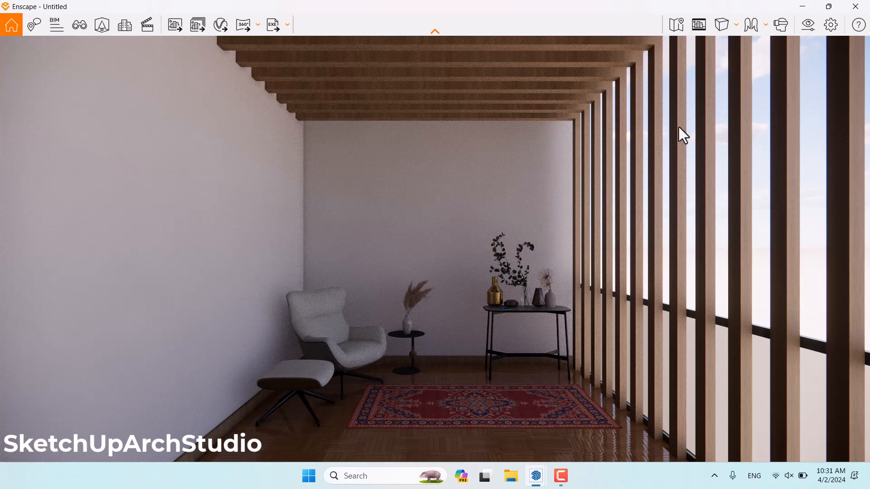
Set a custom output resolution of 1920 × 1920 in the visual settings and turn on the safe frame.
{"action": "left_click", "coordinate": [809, 32]}
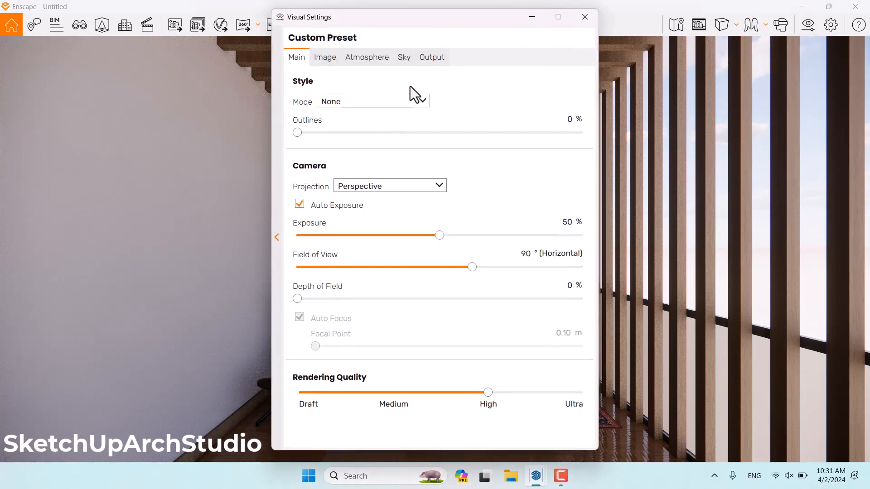
{"action": "left_click", "coordinate": [433, 61]}
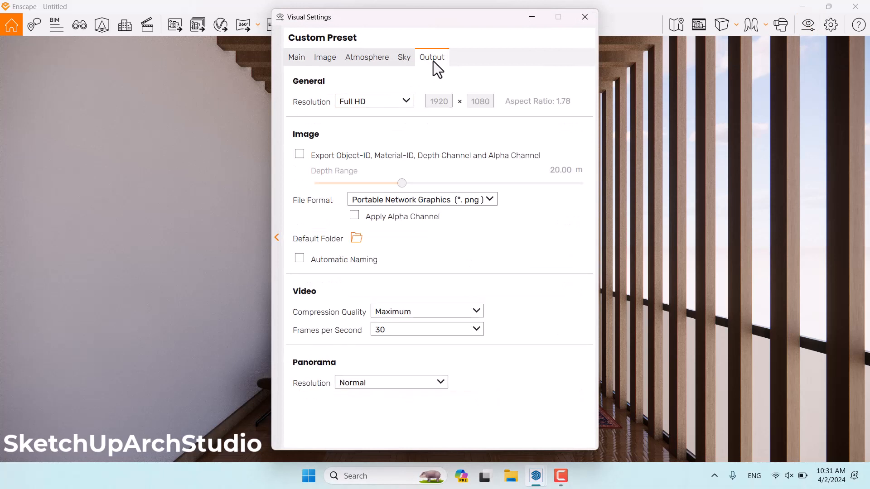
{"action": "left_click", "coordinate": [379, 101]}
{"action": "left_click", "coordinate": [363, 175]}
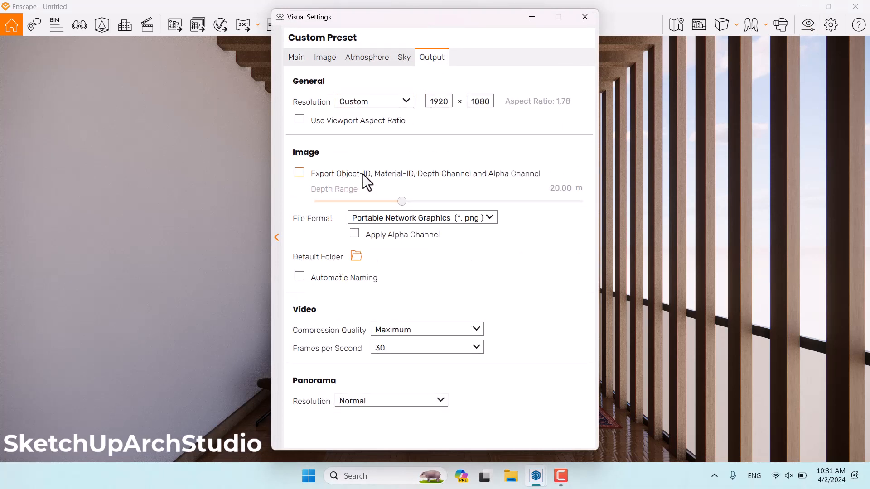
{"action": "left_click_drag", "start_coordinate": [469, 101], "coordinate": [510, 102]}
{"action": "type", "text": "1920"}
{"action": "left_click", "coordinate": [585, 17]}
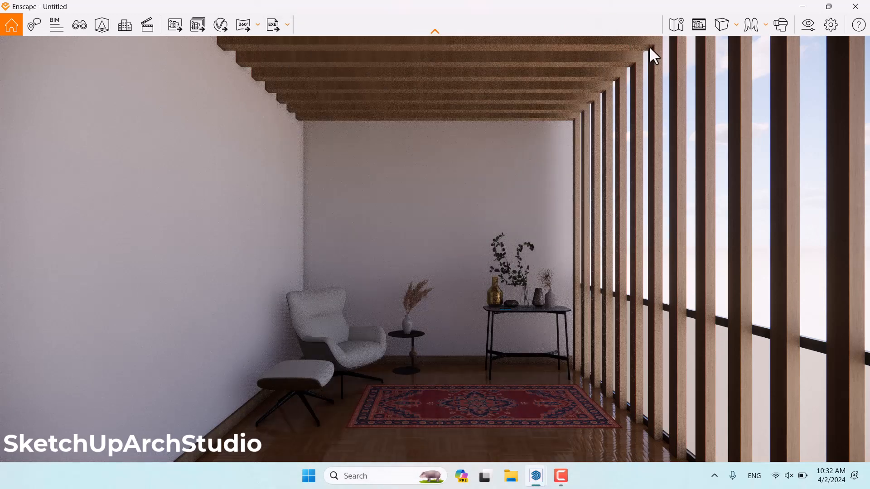
{"action": "left_click", "coordinate": [696, 29]}
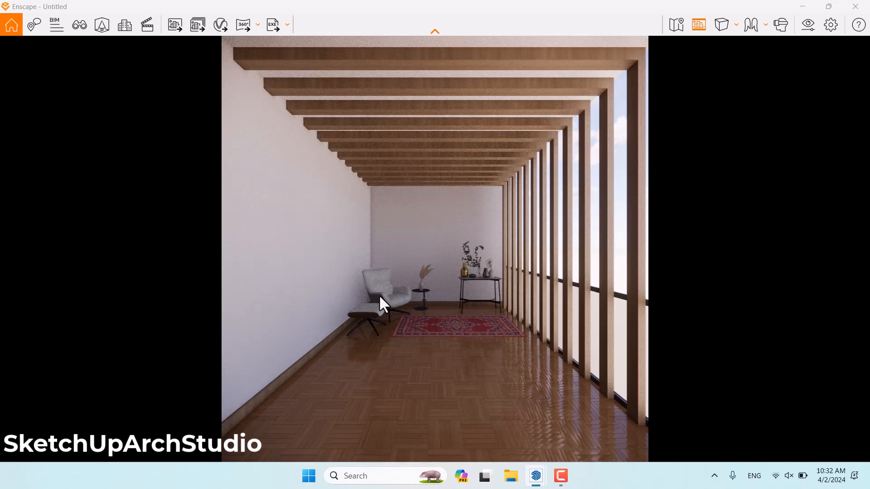
Reopen the visual settings beside the render and change the time of day so sunlight casts slat shadows across the back wall.
{"action": "left_click", "coordinate": [814, 33]}
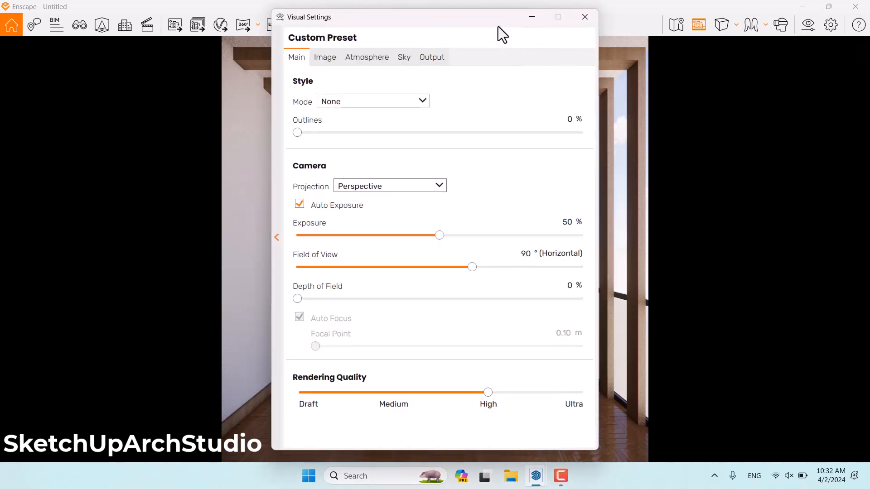
{"action": "left_click_drag", "start_coordinate": [499, 26], "coordinate": [213, 20]}
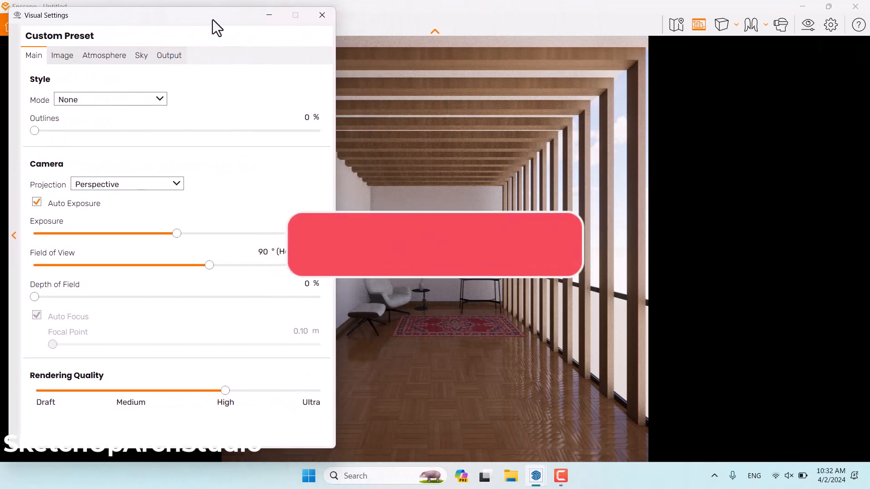
{"action": "left_click", "coordinate": [471, 277]}
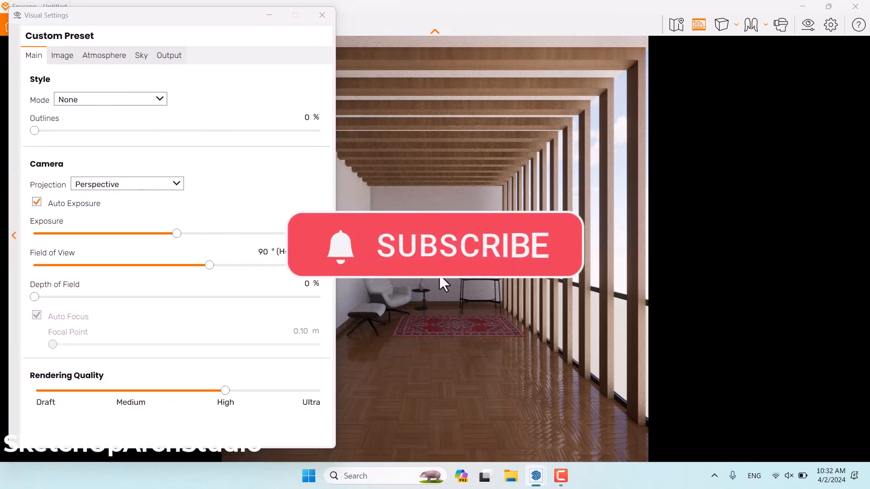
{"action": "right_click_drag", "start_coordinate": [439, 277], "coordinate": [389, 277], "text": "shift"}
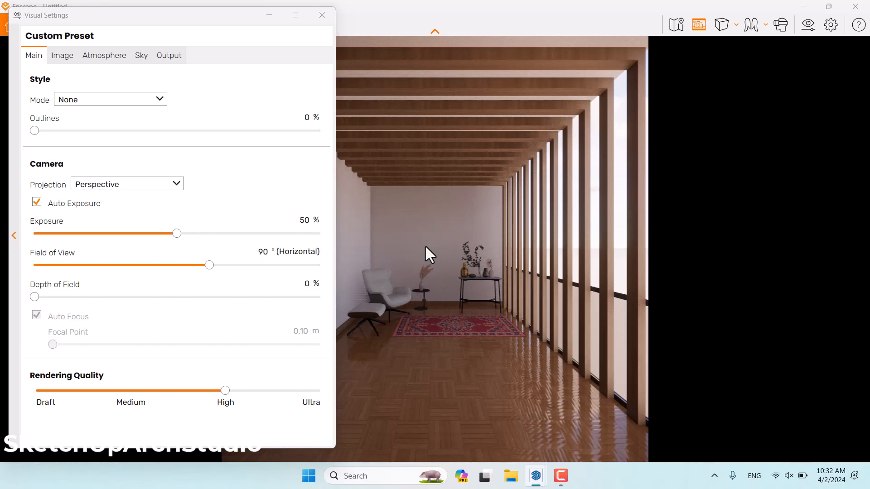
{"action": "key", "text": "u"}
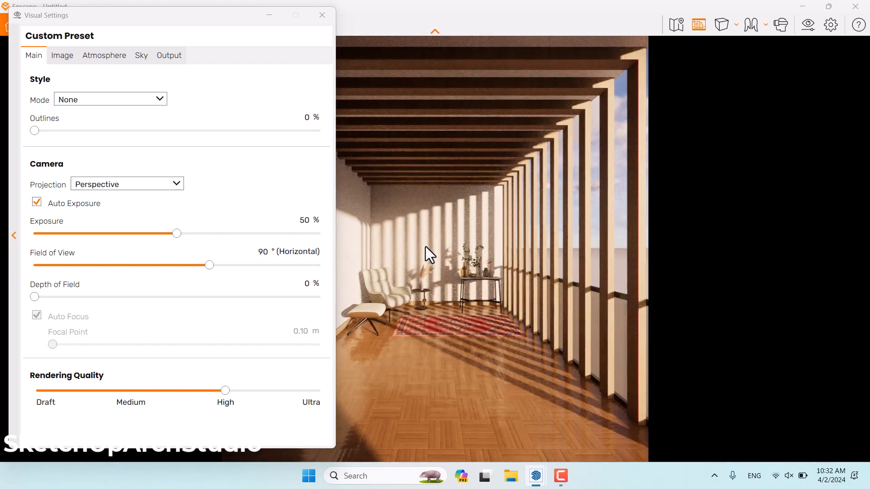
{"action": "key", "text": "u"}
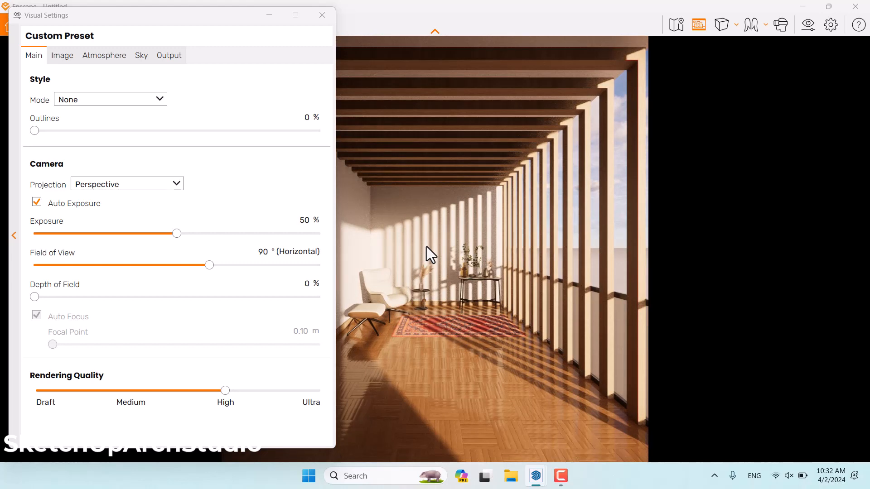
{"action": "mouse_move", "coordinate": [426, 246]}
{"action": "right_mouse_down", "text": "shift"}
{"action": "mouse_move", "coordinate": [453, 246]}
{"action": "mouse_move", "coordinate": [412, 247]}
{"action": "right_mouse_up", "text": "shift"}
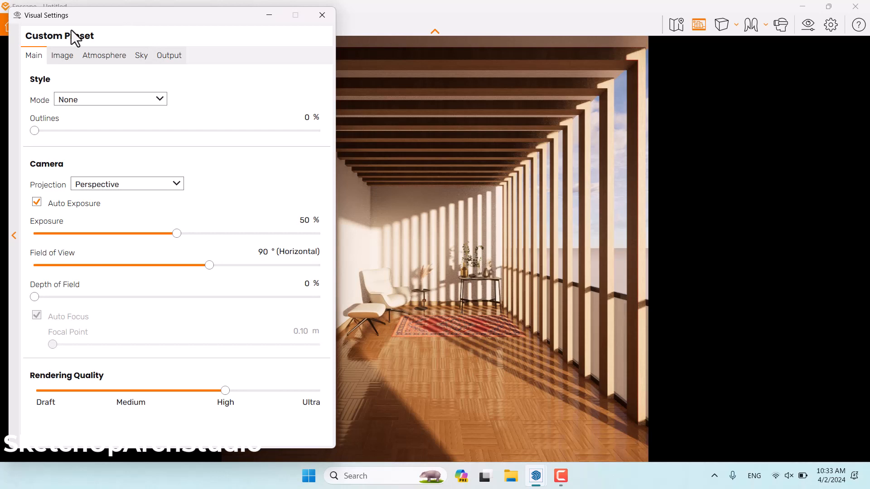
Narrow the camera's horizontal field of view to 46°.
{"action": "left_click_drag", "start_coordinate": [208, 267], "coordinate": [109, 271]}
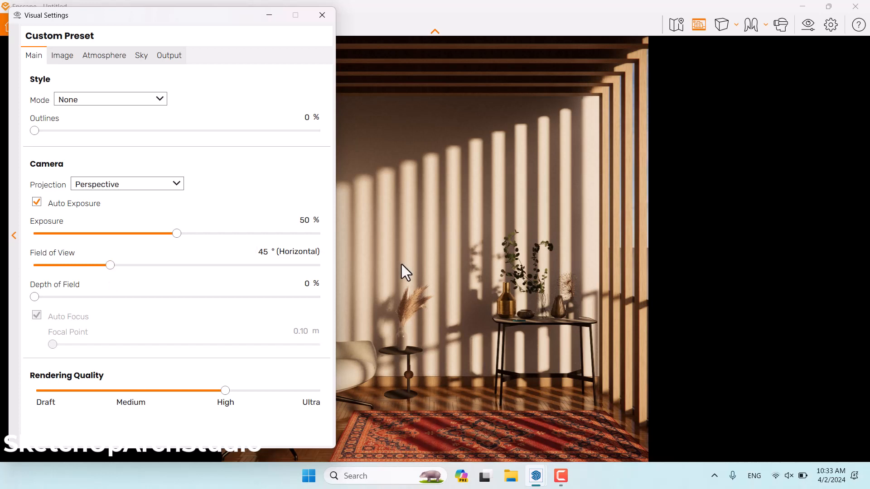
{"action": "type", "text": "46"}
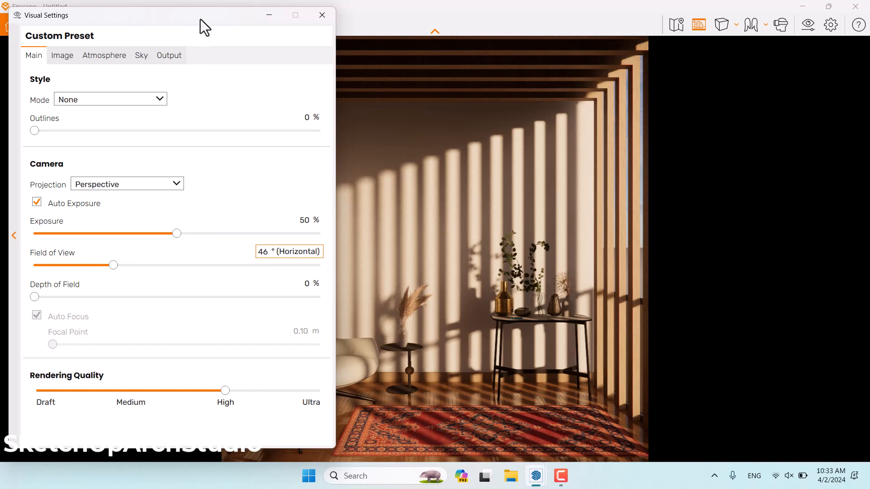
{"action": "left_click_drag", "start_coordinate": [203, 14], "coordinate": [727, 11]}
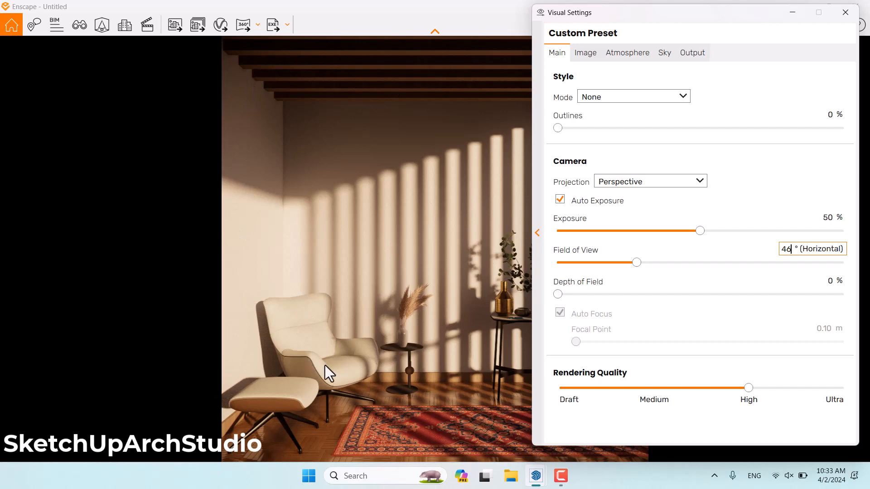
Set the outlines strength to 6%.
{"action": "mouse_move", "coordinate": [692, 20]}
{"action": "left_mouse_down"}
{"action": "mouse_move", "coordinate": [145, 33]}
{"action": "mouse_move", "coordinate": [195, 16]}
{"action": "left_mouse_up"}
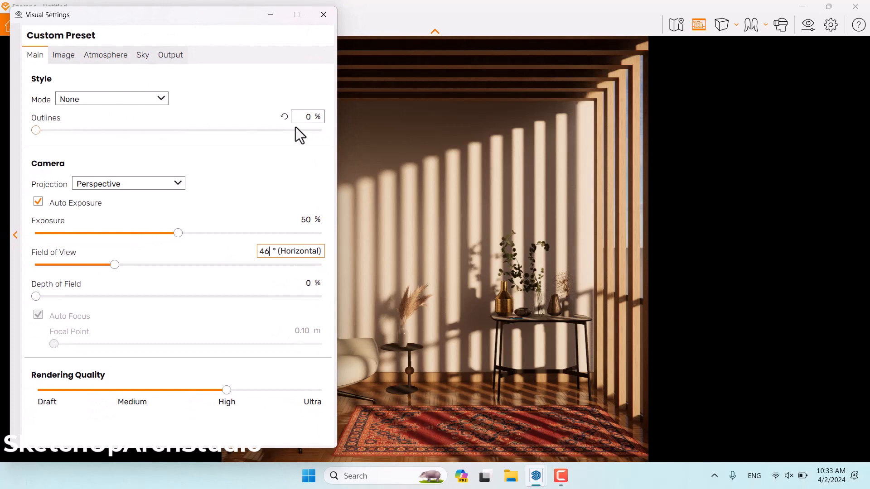
{"action": "left_click", "coordinate": [308, 116]}
{"action": "type", "text": "6"}
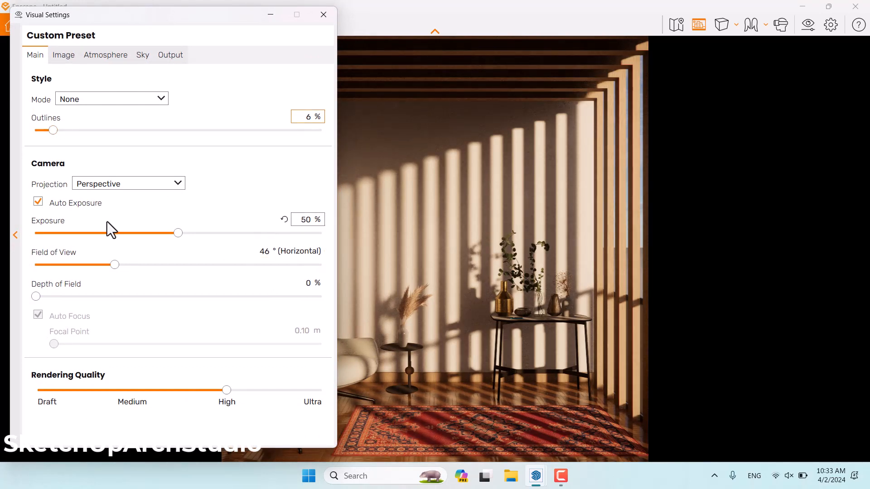
Compare the render with auto exposure off, turn it back on and set the exposure to 54%.
{"action": "left_click", "coordinate": [62, 203]}
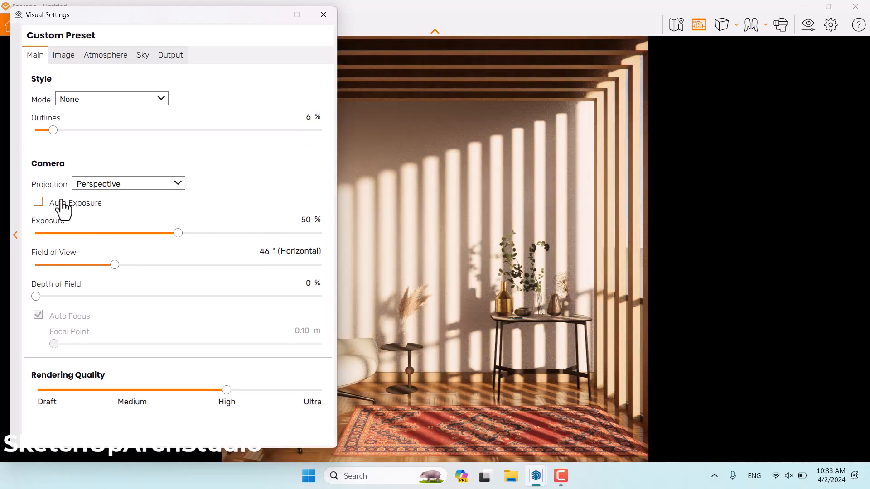
{"action": "left_click", "coordinate": [62, 203]}
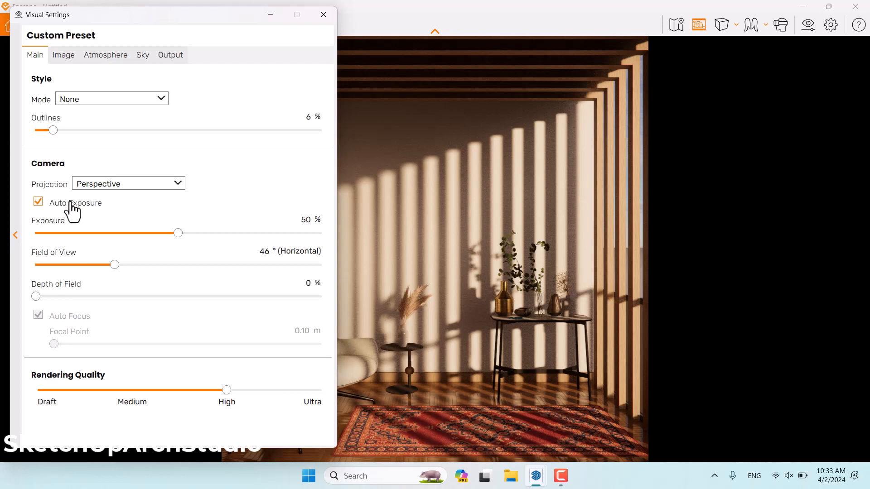
{"action": "left_click", "coordinate": [307, 220]}
{"action": "type", "text": "54"}
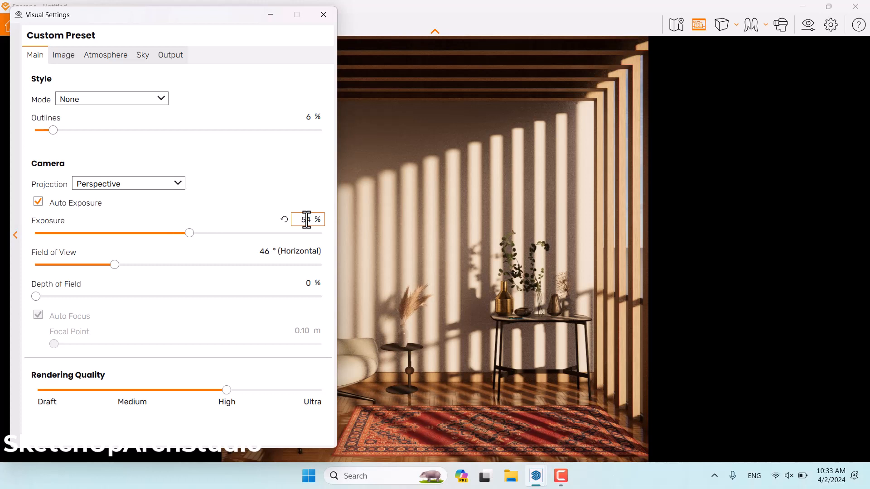
{"action": "key", "text": "XF86MonBrightnessDown"}
Turn off auto focus for the depth of field, set the focal point to 4.86 m and its strength to 12%.
{"action": "left_click_drag", "start_coordinate": [38, 297], "coordinate": [110, 296]}
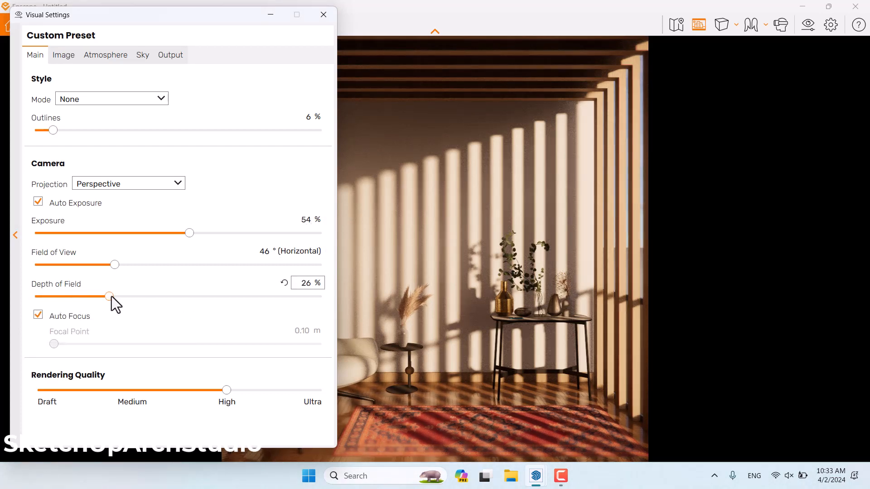
{"action": "left_click", "coordinate": [51, 318]}
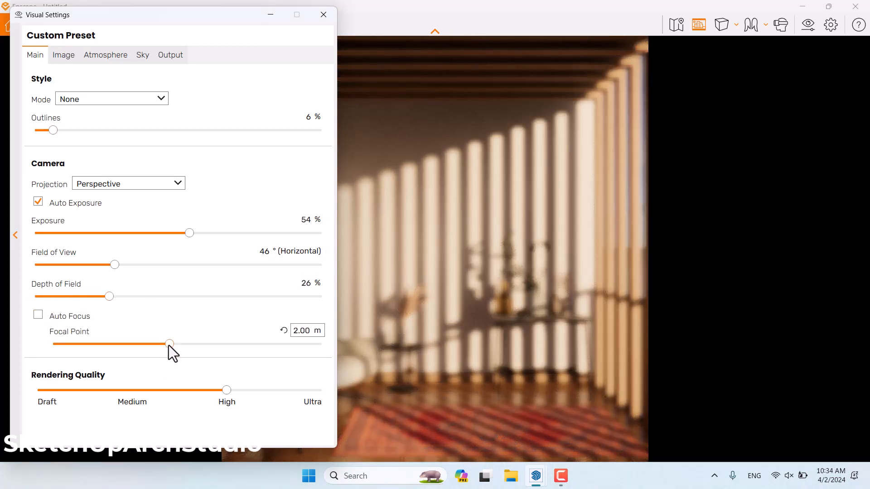
{"action": "left_click_drag", "start_coordinate": [169, 345], "coordinate": [198, 338]}
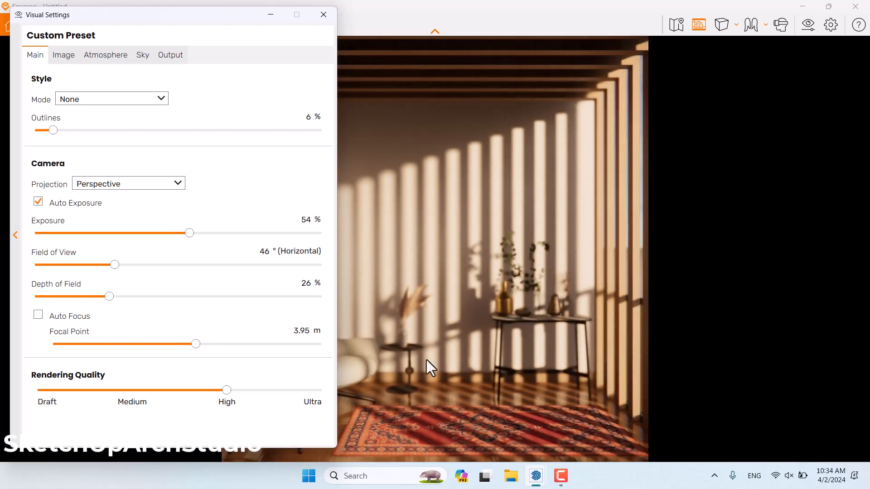
{"action": "left_click_drag", "start_coordinate": [196, 347], "coordinate": [202, 347]}
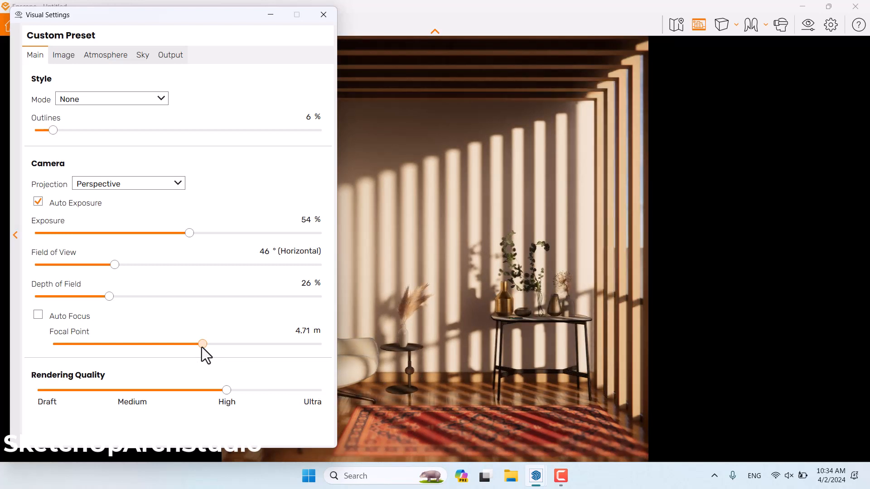
{"action": "double_click", "coordinate": [300, 336]}
{"action": "type", "text": "4.36"}
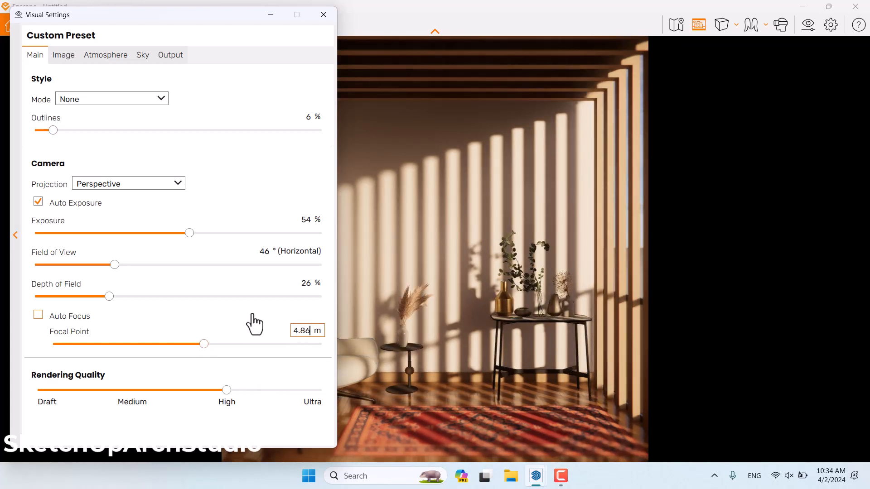
{"action": "double_click", "coordinate": [304, 284]}
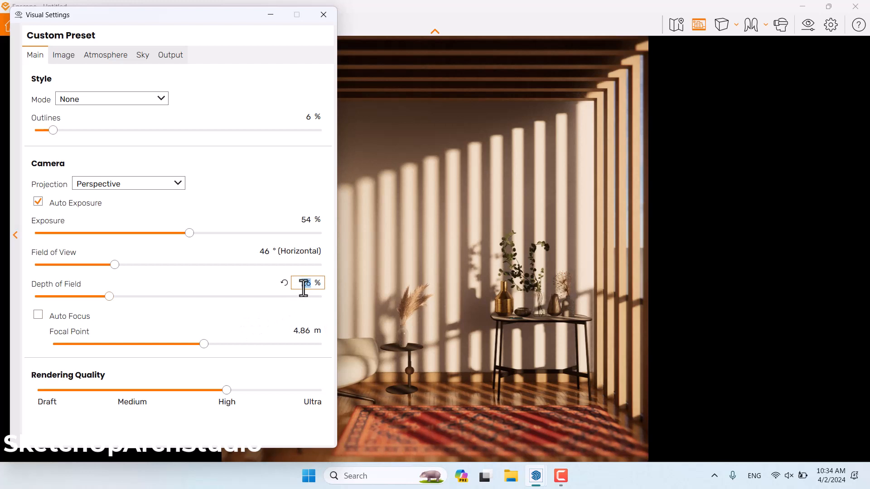
{"action": "type", "text": "12"}
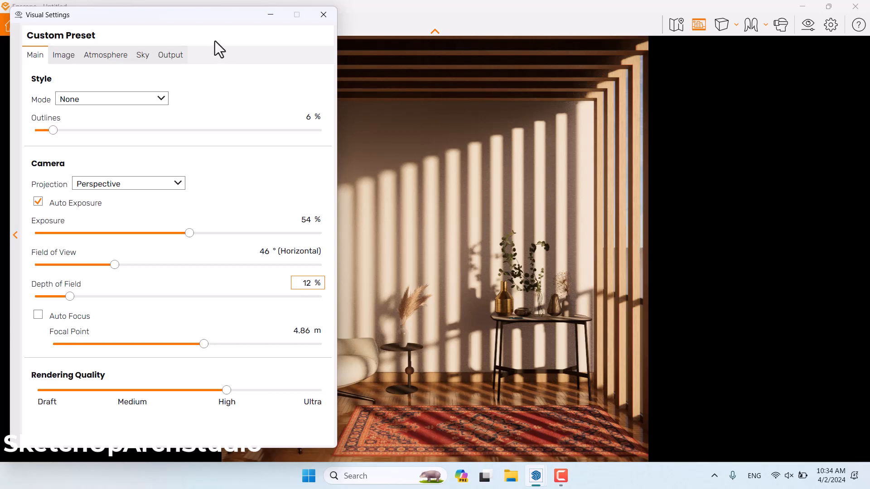
Change the sky's horizon source to White Cubes.
{"action": "left_click", "coordinate": [139, 58]}
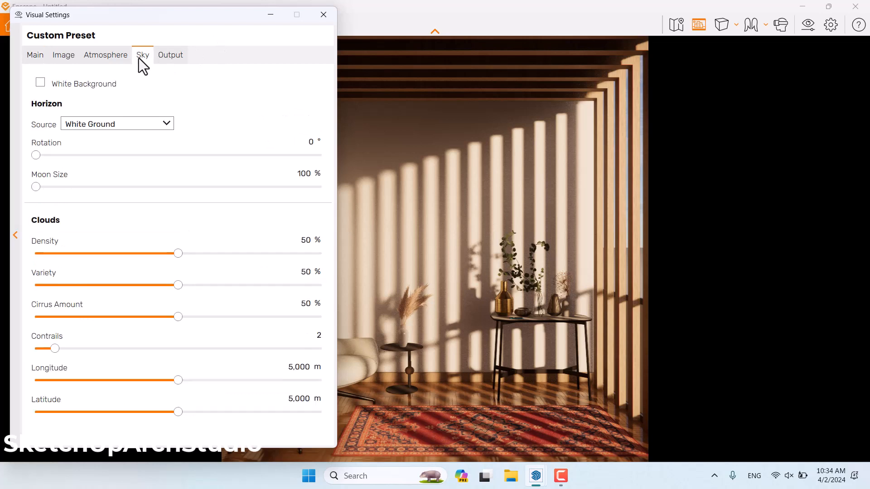
{"action": "left_click", "coordinate": [97, 126]}
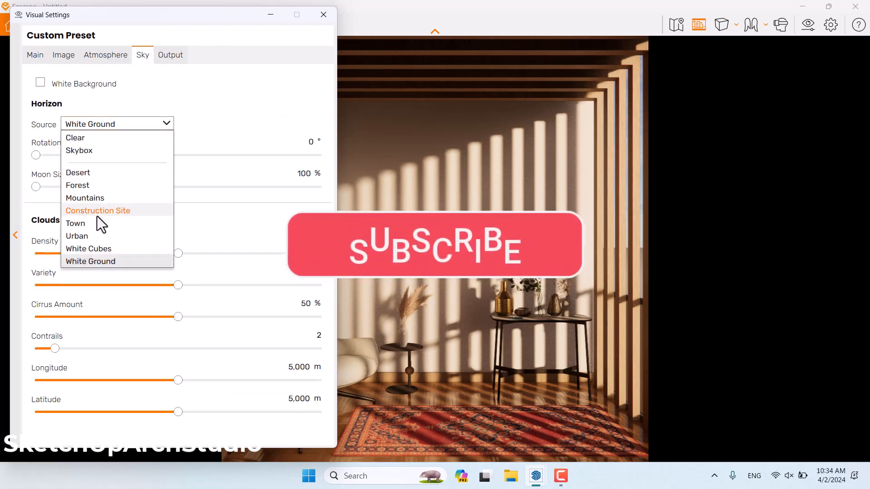
{"action": "left_click", "coordinate": [95, 250]}
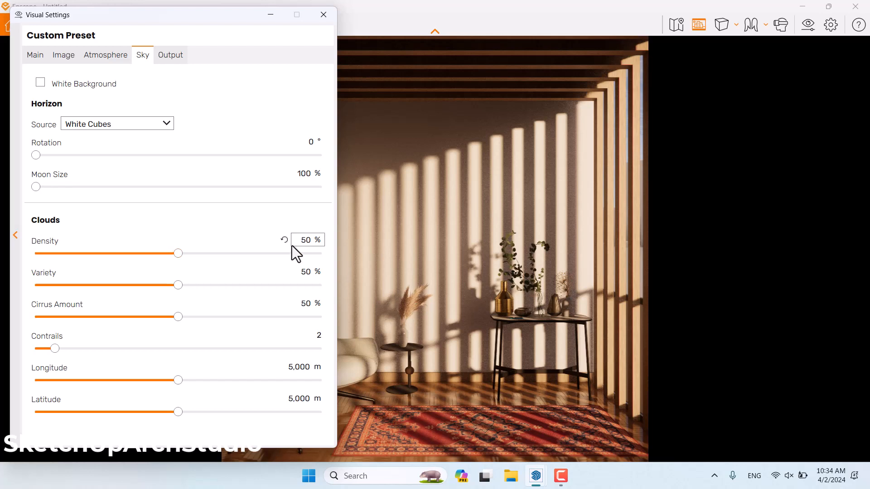
Raise the rendering quality to Ultra.
{"action": "left_click", "coordinate": [36, 55]}
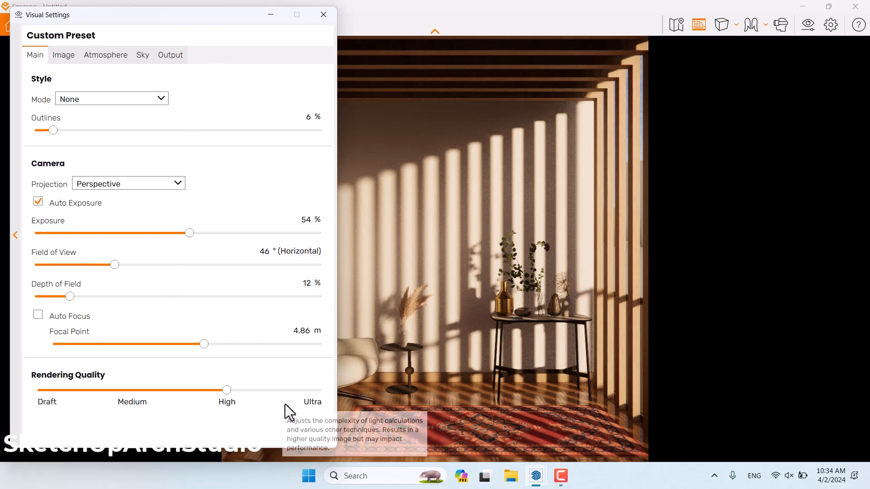
{"action": "left_click_drag", "start_coordinate": [227, 390], "coordinate": [294, 392]}
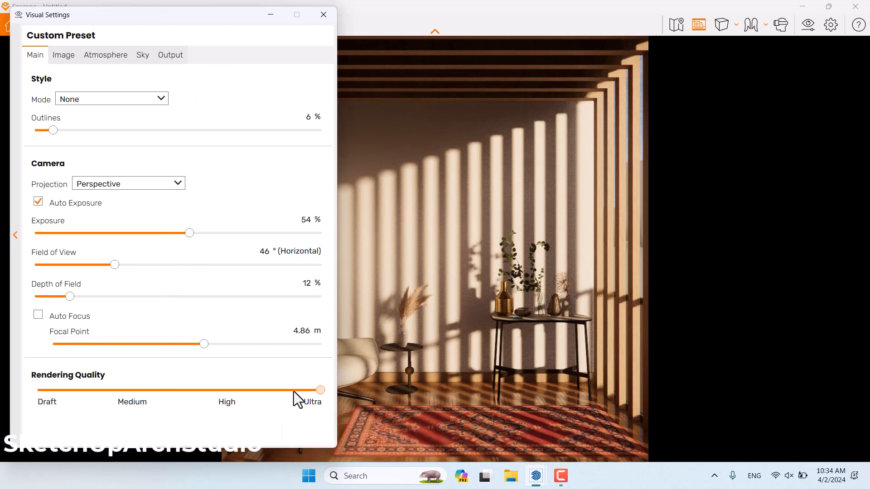
{"action": "left_click", "coordinate": [468, 327]}
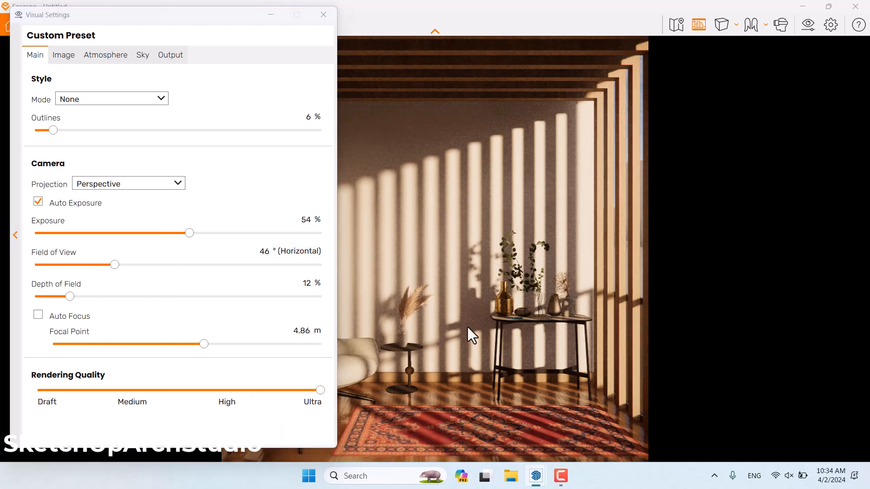
Set the image corrections to auto contrast on, saturation reset to 100% and color temperature 6,000 K.
{"action": "left_click", "coordinate": [62, 57]}
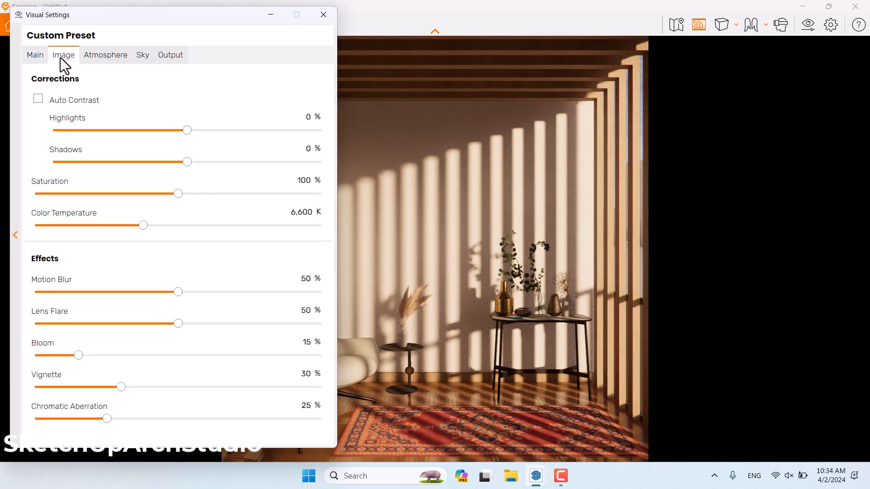
{"action": "left_click", "coordinate": [38, 98]}
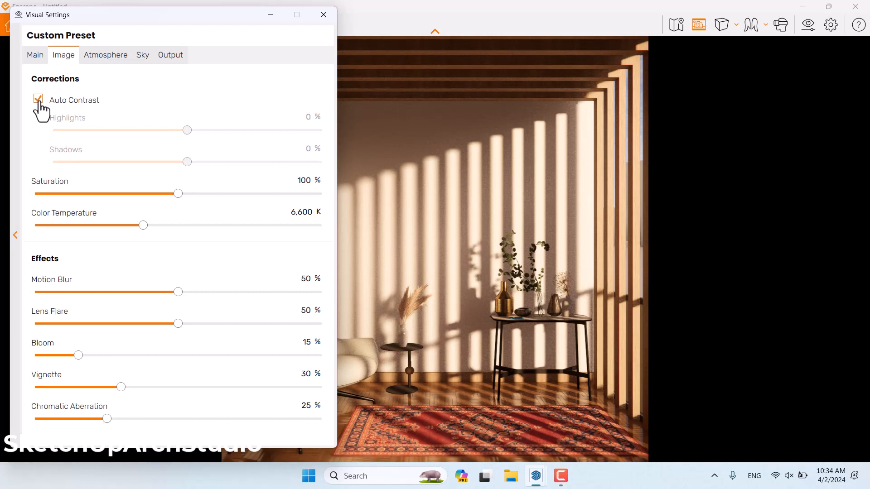
{"action": "left_click_drag", "start_coordinate": [176, 192], "coordinate": [192, 194]}
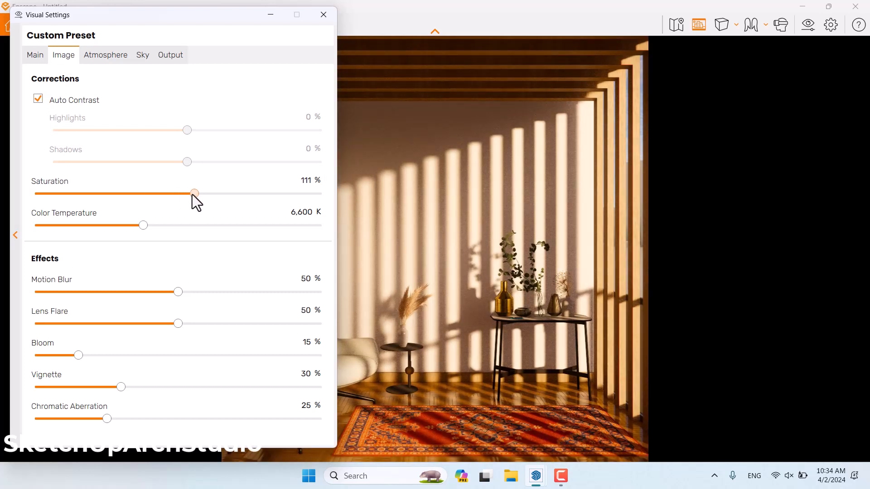
{"action": "left_click", "coordinate": [284, 180]}
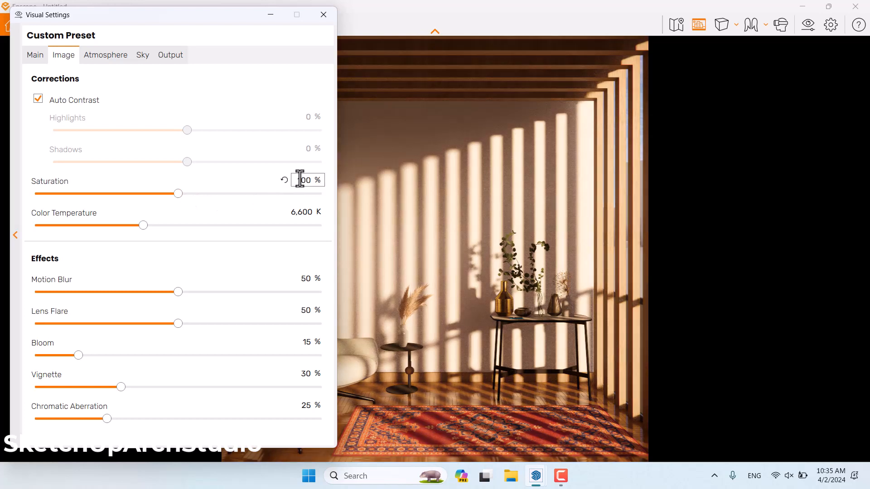
{"action": "left_click", "coordinate": [301, 212]}
{"action": "type", "text": "6,000"}
Set the motion blur and bloom effects to 0% and the lens flare to 34%.
{"action": "left_click", "coordinate": [302, 279]}
{"action": "type", "text": "0"}
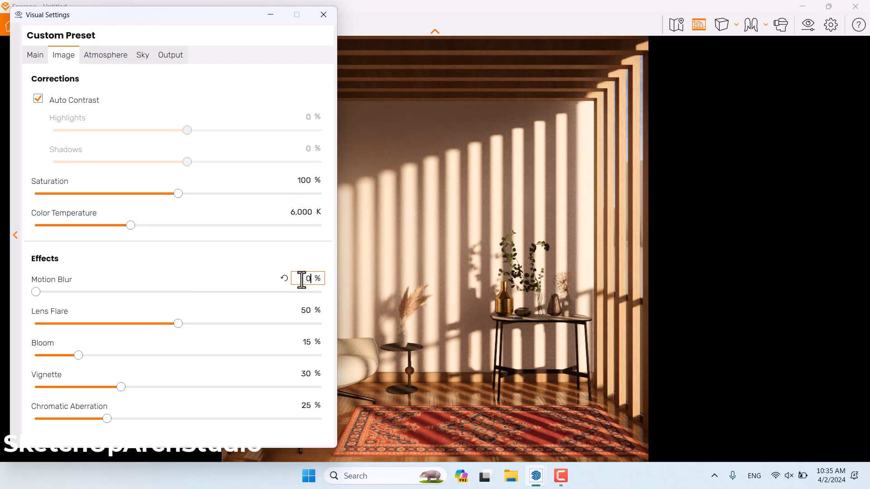
{"action": "left_click", "coordinate": [306, 342]}
{"action": "type", "text": "0"}
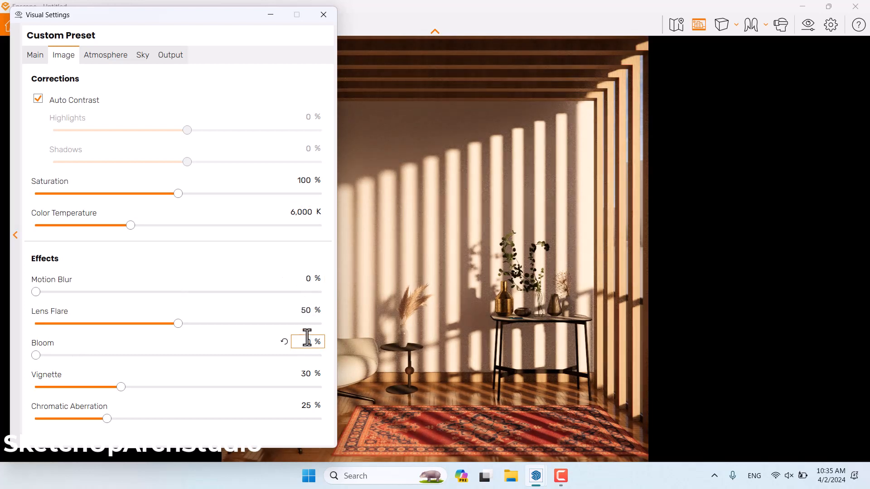
{"action": "left_click", "coordinate": [306, 310]}
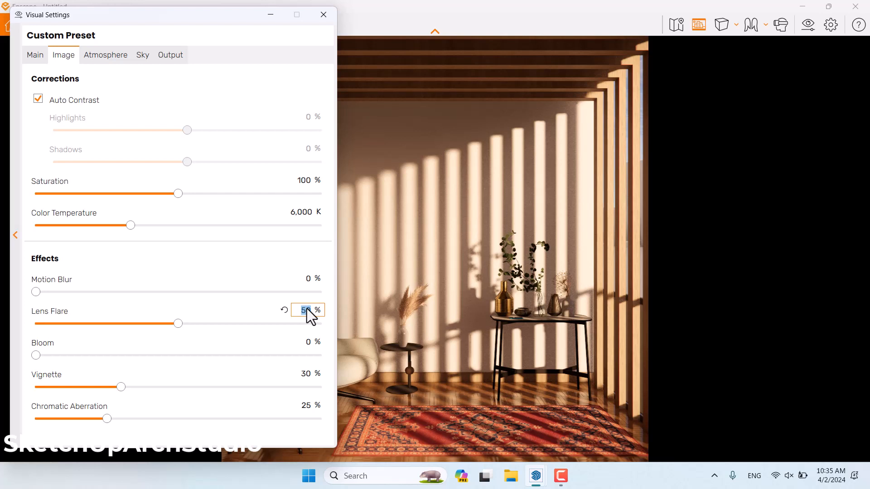
{"action": "type", "text": "4"}
{"action": "key", "text": "Return"}
Set the vignette to 26% and the chromatic aberration to 0%.
{"action": "double_click", "coordinate": [306, 374]}
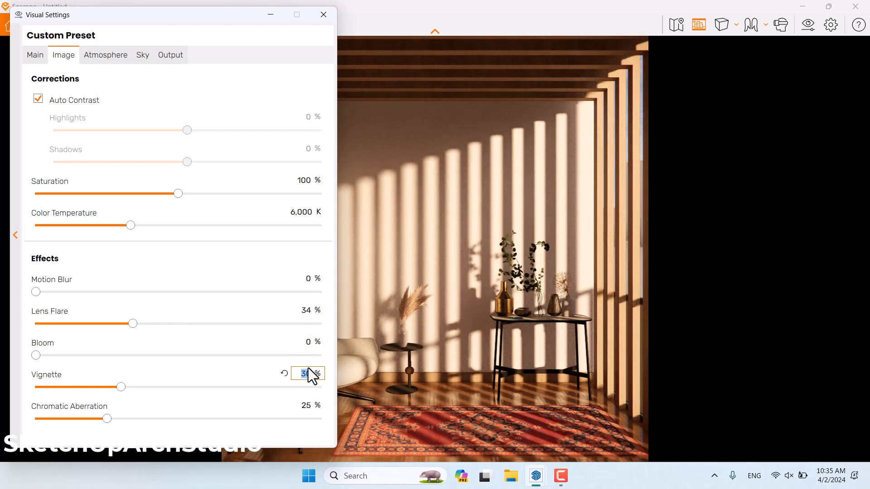
{"action": "type", "text": "26"}
{"action": "double_click", "coordinate": [307, 405]}
{"action": "type", "text": "0"}
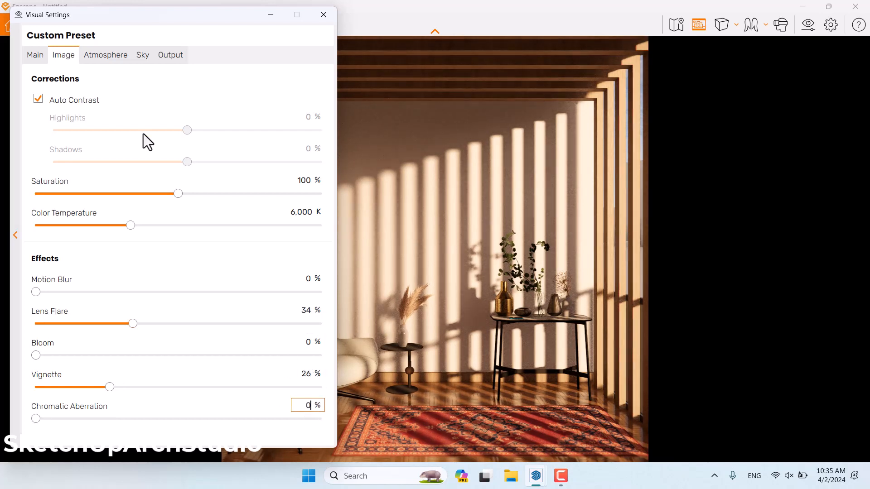
Reduce the atmosphere's fog intensity to 0% and set the sun brightness to 66%.
{"action": "left_click", "coordinate": [109, 61]}
{"action": "left_click_drag", "start_coordinate": [64, 111], "coordinate": [2, 113]}
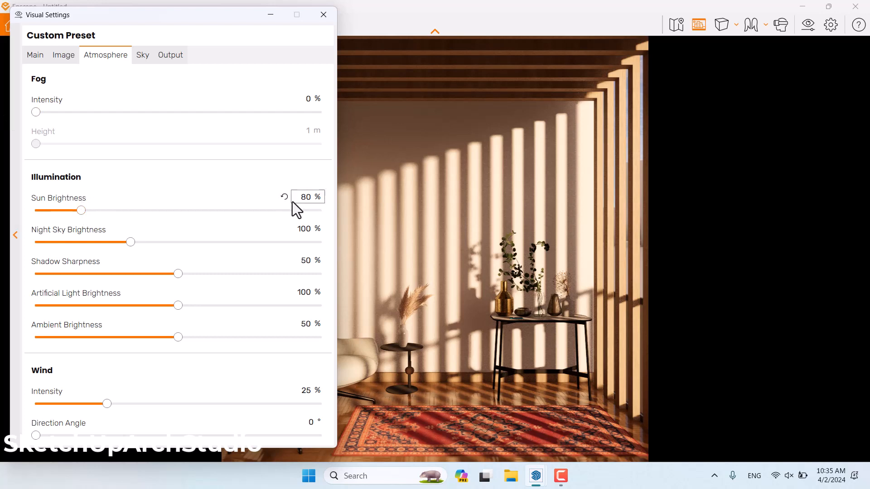
{"action": "double_click", "coordinate": [304, 201]}
{"action": "type", "text": "66"}
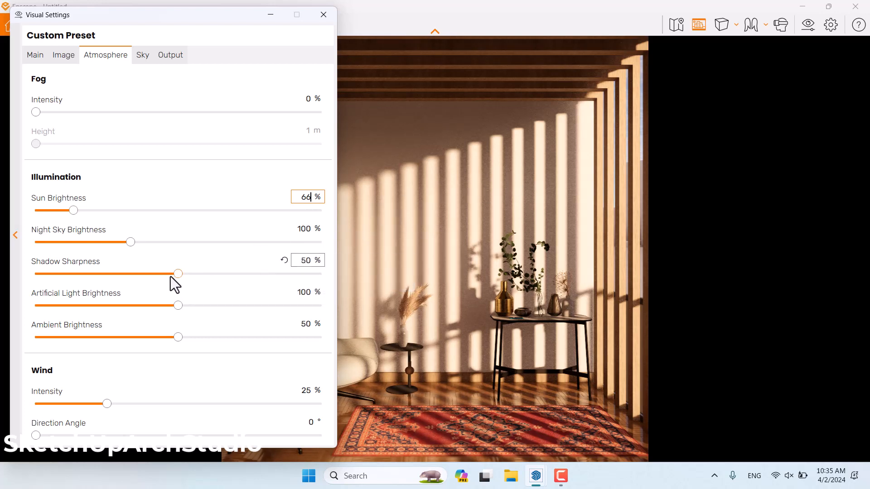
Test the shadow sharpness at 100% and set it to 26% for softer slat shadows.
{"action": "left_click_drag", "start_coordinate": [174, 275], "coordinate": [333, 268]}
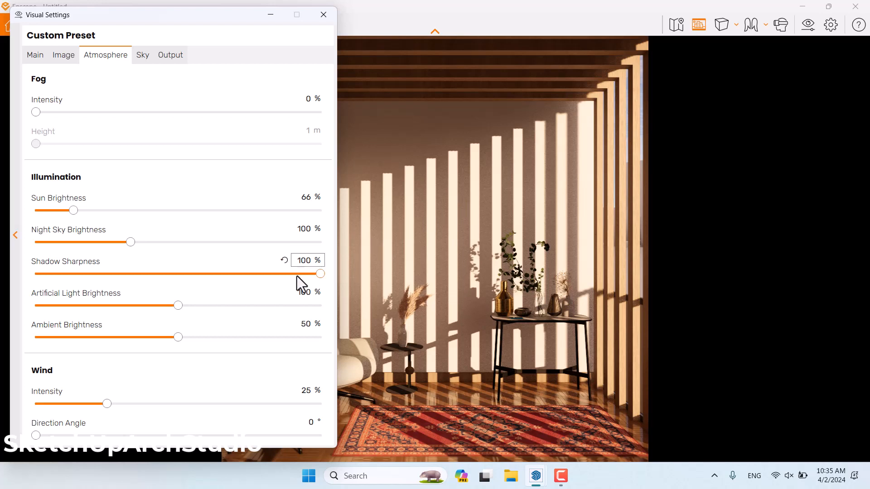
{"action": "left_click", "coordinate": [305, 260]}
{"action": "type", "text": "26"}
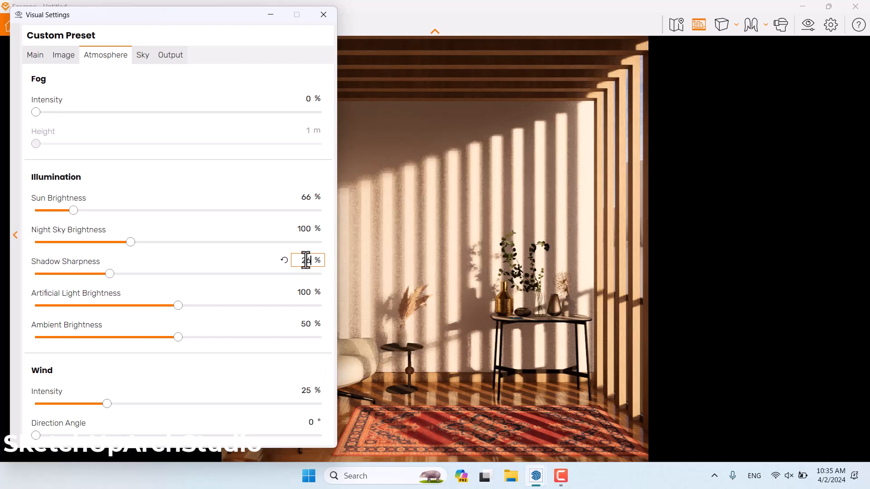
{"action": "left_click", "coordinate": [303, 291]}
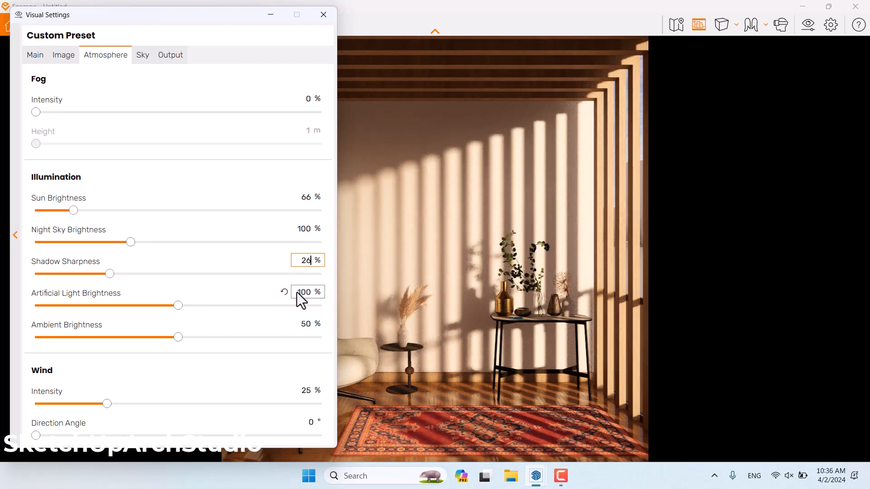
Test the ambient brightness at 100% and set it to 56%.
{"action": "left_click", "coordinate": [303, 323]}
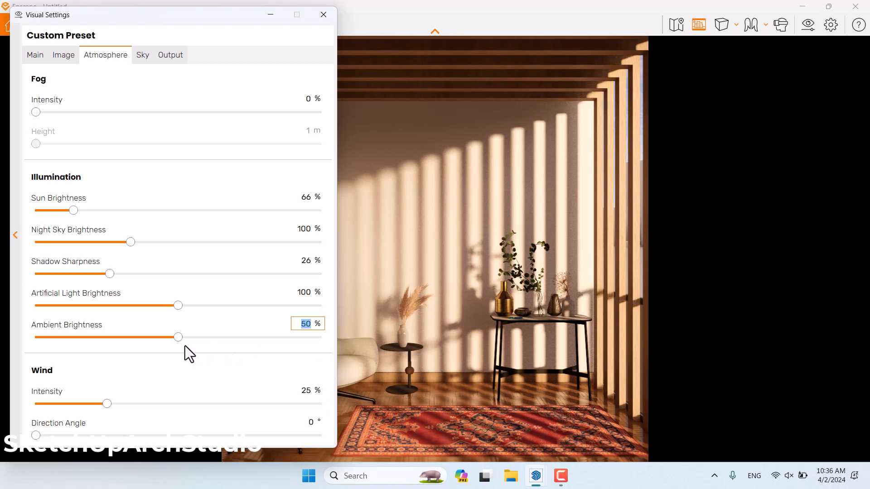
{"action": "left_click_drag", "start_coordinate": [177, 338], "coordinate": [331, 341]}
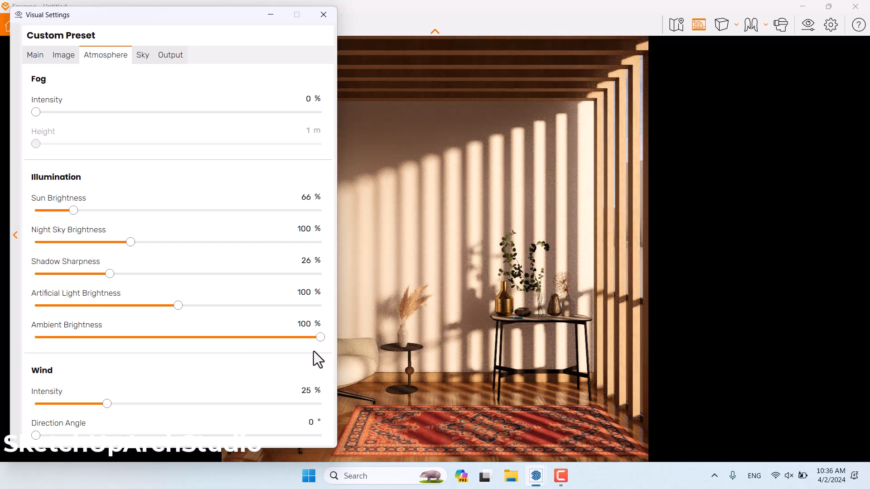
{"action": "double_click", "coordinate": [308, 324]}
{"action": "type", "text": "56"}
{"action": "key", "text": "Return"}
Set the wind intensity to 0%.
{"action": "double_click", "coordinate": [295, 394]}
{"action": "type", "text": "0"}
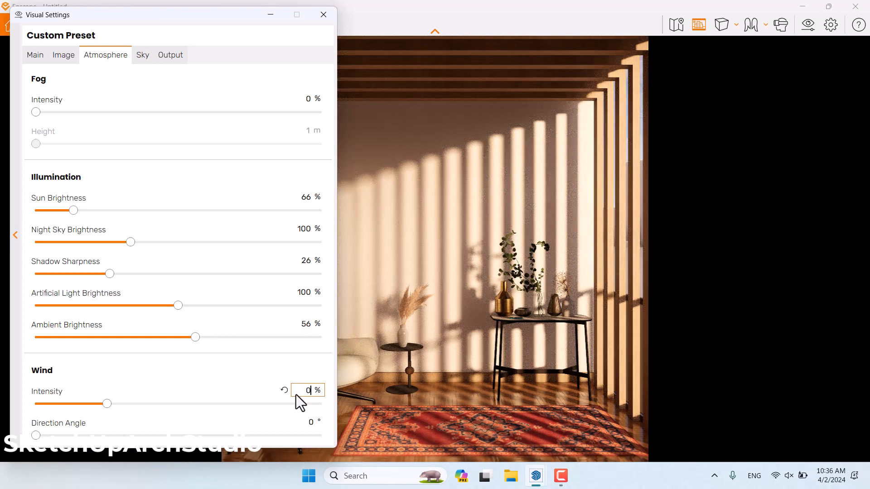
{"action": "key", "text": "Return"}
Set the sky's clouds to 44% density, 56% variety, 46% cirrus amount and 11 contrails.
{"action": "left_click", "coordinate": [141, 56]}
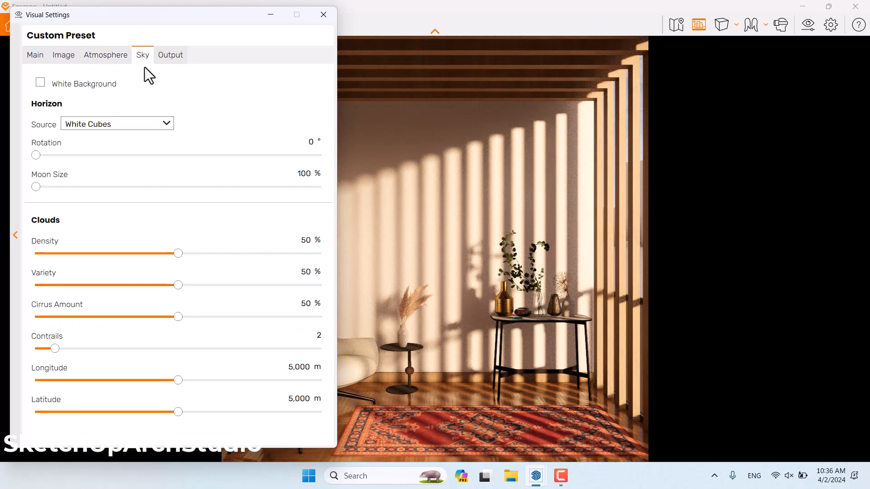
{"action": "double_click", "coordinate": [304, 241]}
{"action": "type", "text": "44"}
{"action": "double_click", "coordinate": [304, 272]}
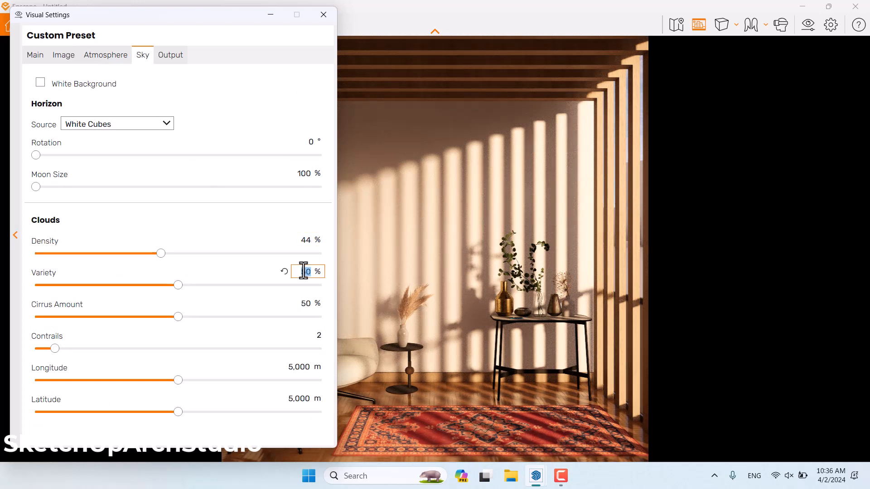
{"action": "type", "text": "56"}
{"action": "double_click", "coordinate": [305, 303]}
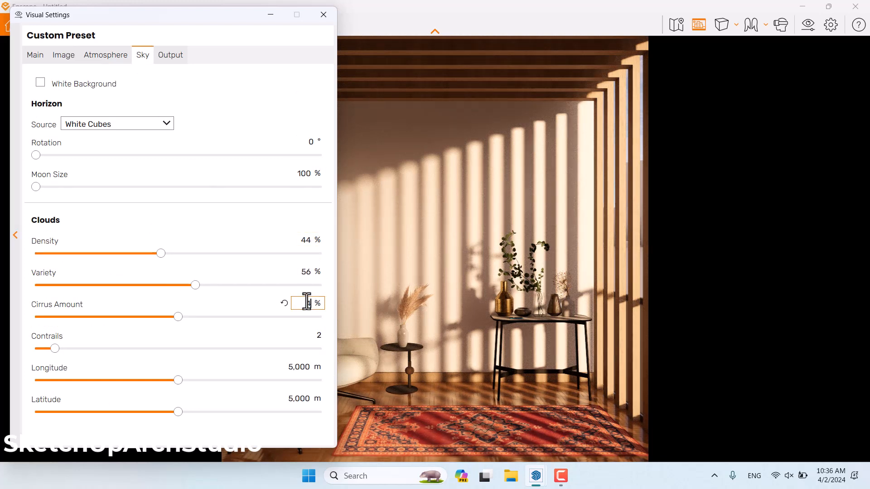
{"action": "type", "text": "46"}
{"action": "double_click", "coordinate": [315, 337]}
{"action": "type", "text": "11"}
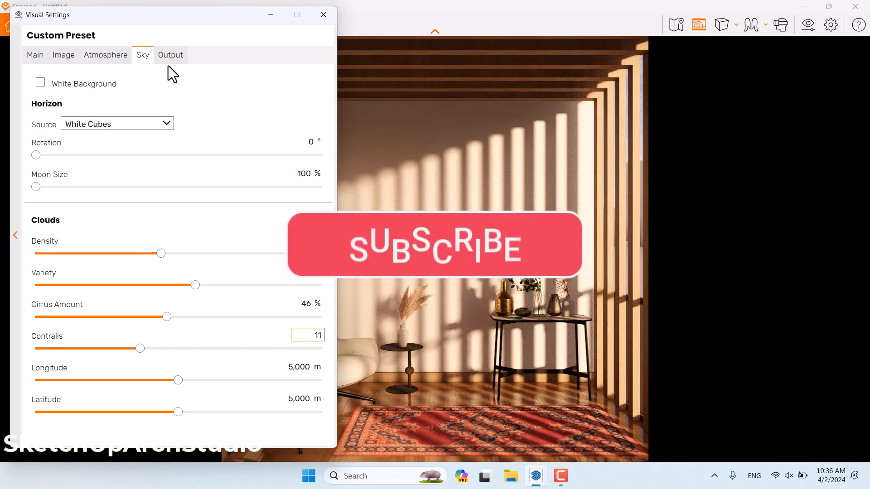
Close the visual settings and arrange the Enscape render and the SketchUp model windows side by side.
{"action": "left_click", "coordinate": [169, 56]}
{"action": "left_click", "coordinate": [40, 54]}
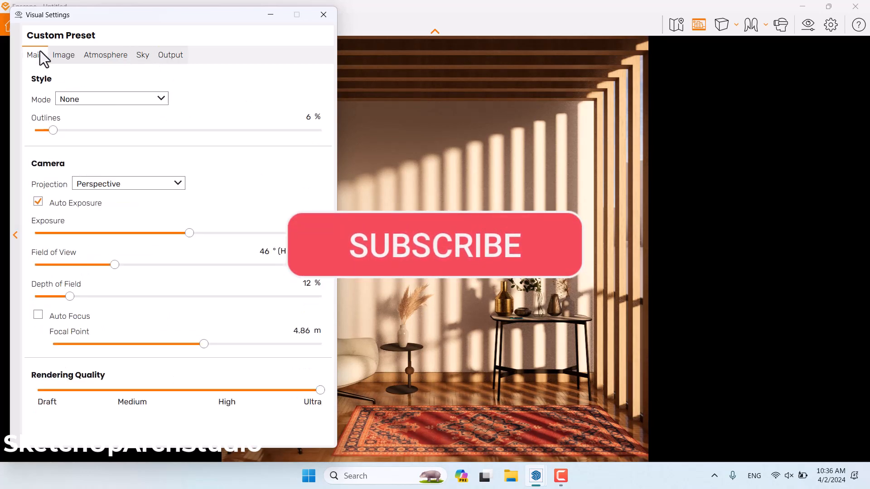
{"action": "left_click", "coordinate": [323, 15]}
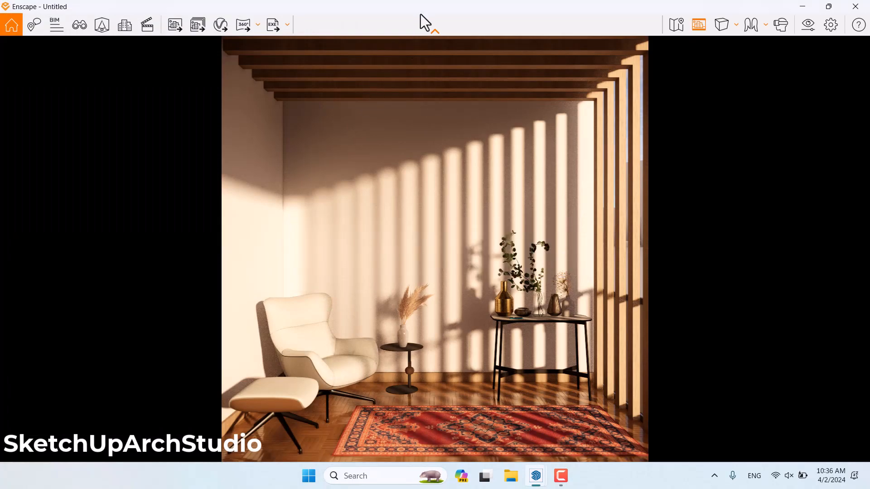
{"action": "left_click_drag", "start_coordinate": [420, 14], "coordinate": [867, 163]}
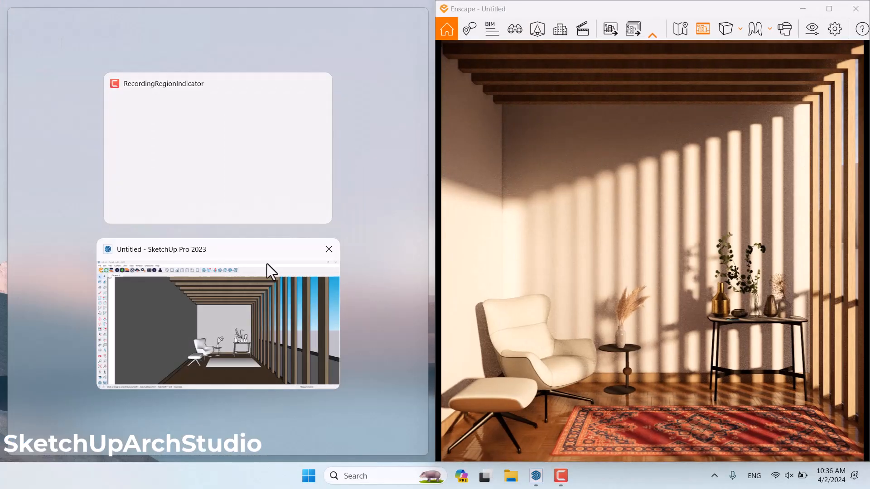
{"action": "left_click", "coordinate": [154, 320]}
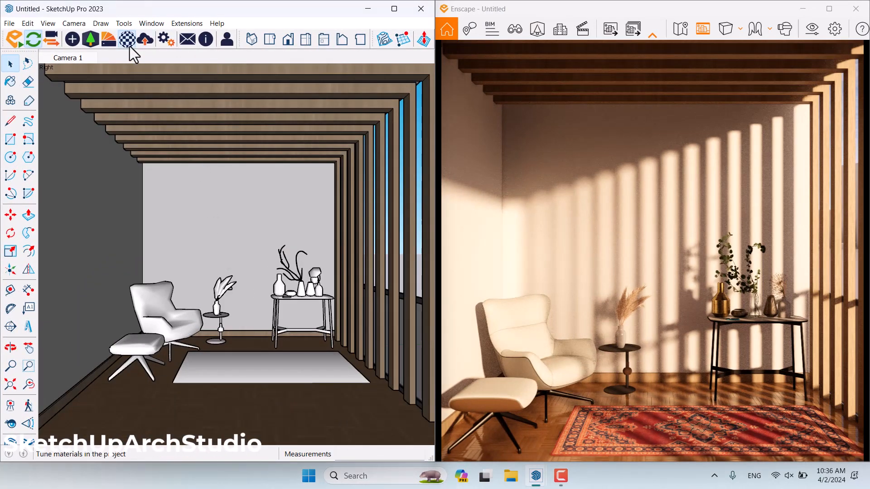
Open the Enscape Material Editor on the Plaster 03 material and move it clear of the render.
{"action": "left_click", "coordinate": [128, 44]}
{"action": "left_click", "coordinate": [133, 148]}
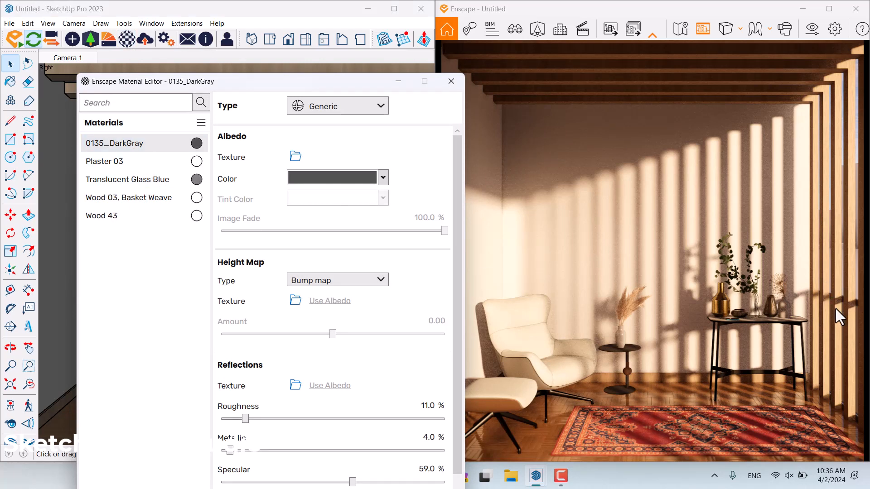
{"action": "left_click", "coordinate": [156, 165]}
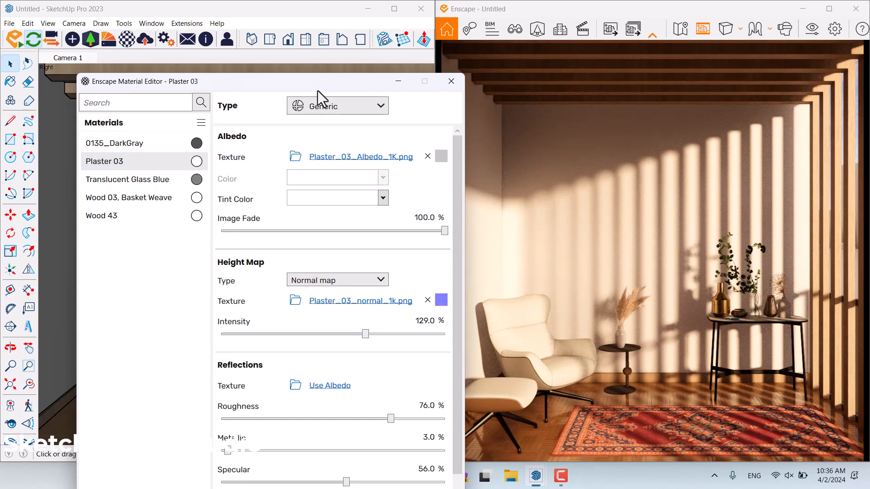
{"action": "left_click_drag", "start_coordinate": [313, 84], "coordinate": [252, 18]}
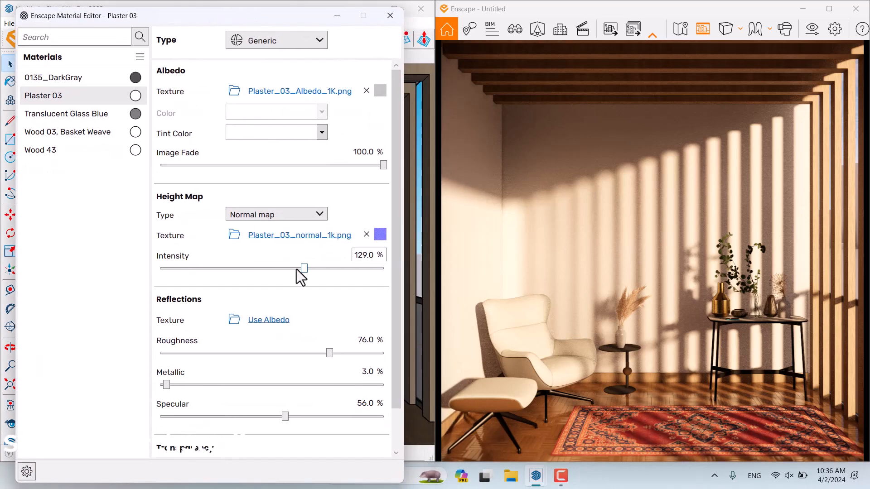
Keep Plaster 03's height map type as Normal map and set its intensity to 188%.
{"action": "left_click", "coordinate": [259, 213]}
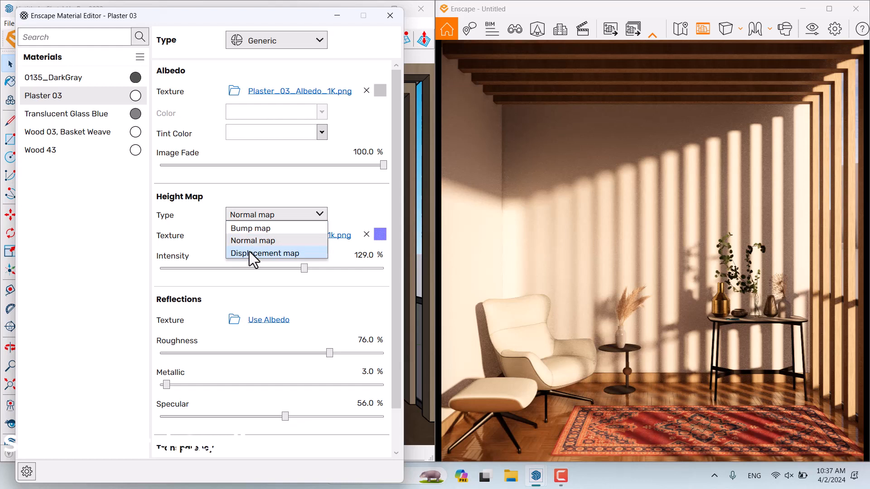
{"action": "left_click", "coordinate": [255, 240]}
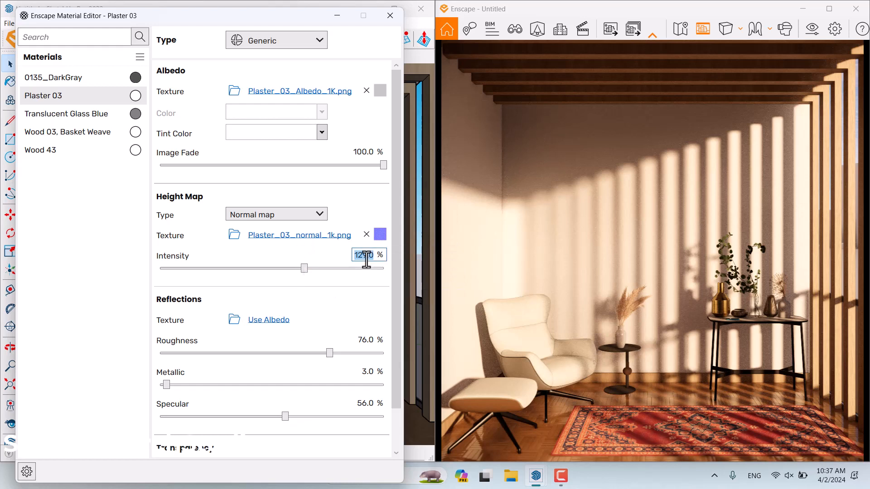
{"action": "type", "text": "1888"}
{"action": "key", "text": "BackSpace"}
{"action": "key", "text": "Return"}
Set the rotation of Plaster 03's albedo texture to 46° and return to the material's main settings.
{"action": "left_click", "coordinate": [380, 90]}
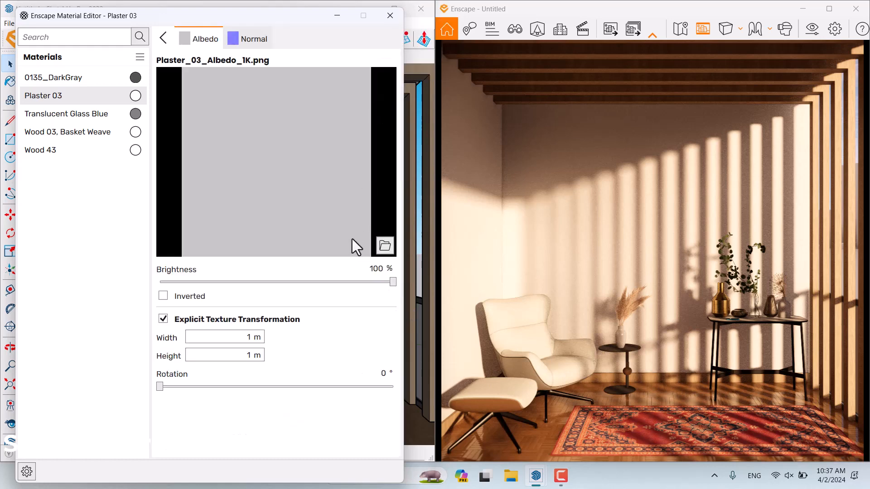
{"action": "type", "text": "46"}
{"action": "key", "text": "Return"}
{"action": "left_click", "coordinate": [163, 37]}
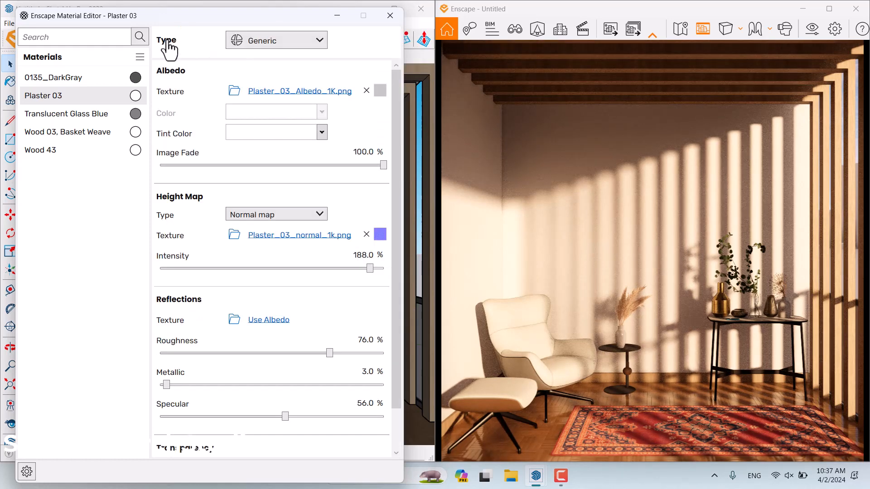
Set Plaster 03's metallic value to 6%.
{"action": "scroll", "coordinate": [389, 272], "scroll_direction": "down", "scroll_amount": 1}
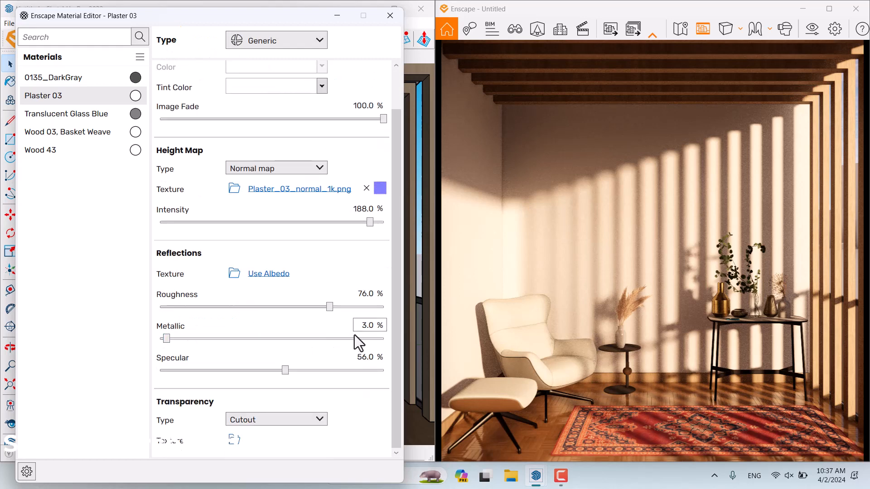
{"action": "left_click", "coordinate": [370, 325]}
{"action": "type", "text": "6"}
{"action": "key", "text": "Return"}
Set the image fade of the Wood 03, Basket Weave material to 74% and its normal map intensity to 88%.
{"action": "left_click", "coordinate": [75, 135]}
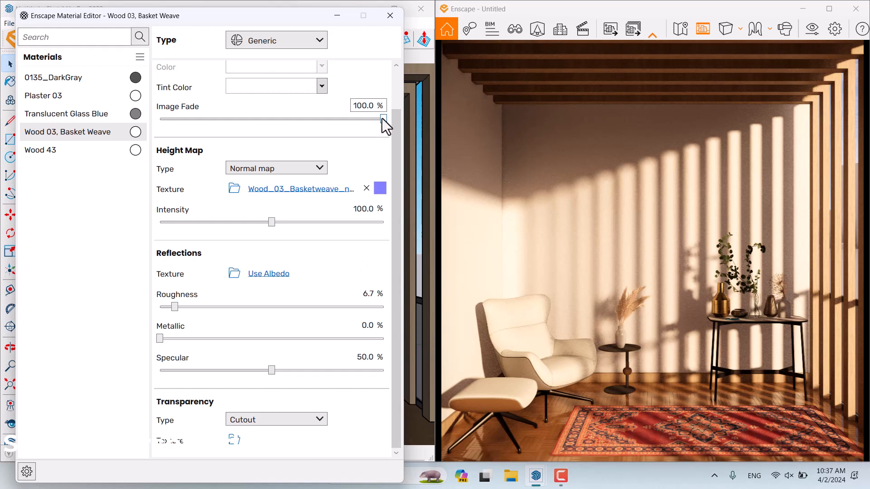
{"action": "left_click_drag", "start_coordinate": [381, 118], "coordinate": [315, 120]}
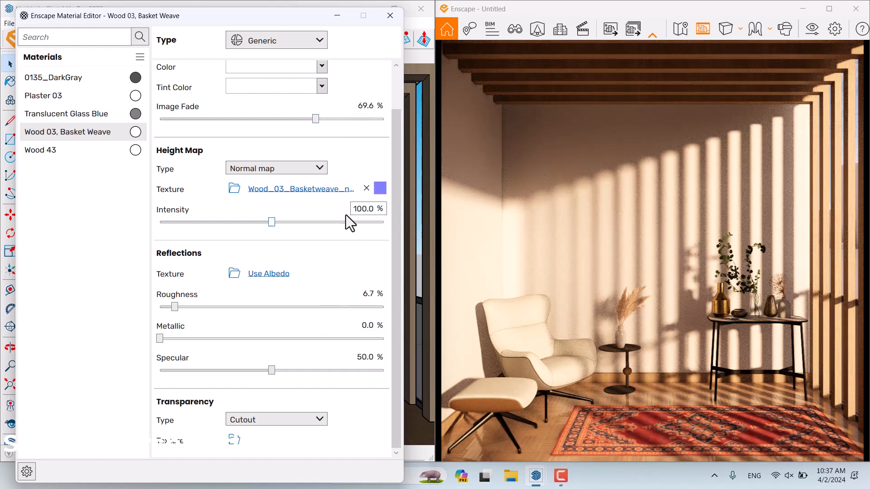
{"action": "left_click", "coordinate": [363, 106]}
{"action": "type", "text": "74"}
{"action": "key", "text": "Return"}
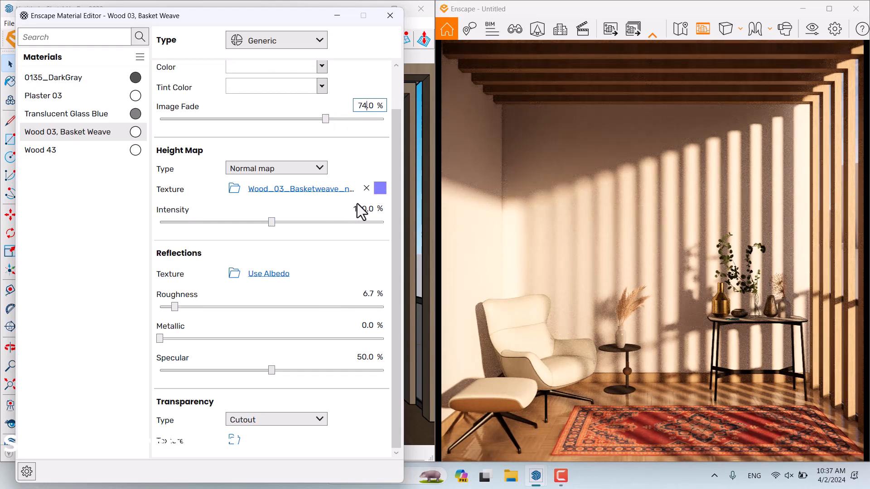
{"action": "left_click", "coordinate": [358, 209]}
{"action": "type", "text": "88"}
{"action": "key", "text": "Return"}
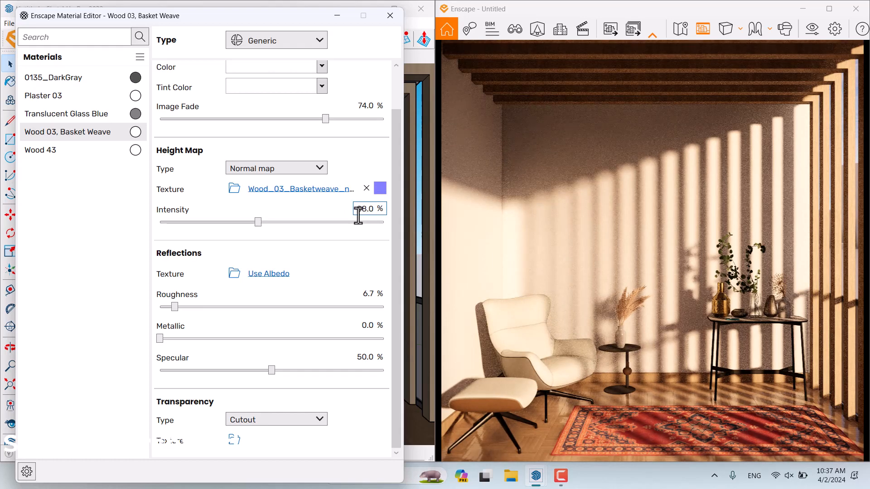
Test a roughness of 4% on the Wood 03, Basket Weave material and set it to 0%.
{"action": "left_click", "coordinate": [365, 294]}
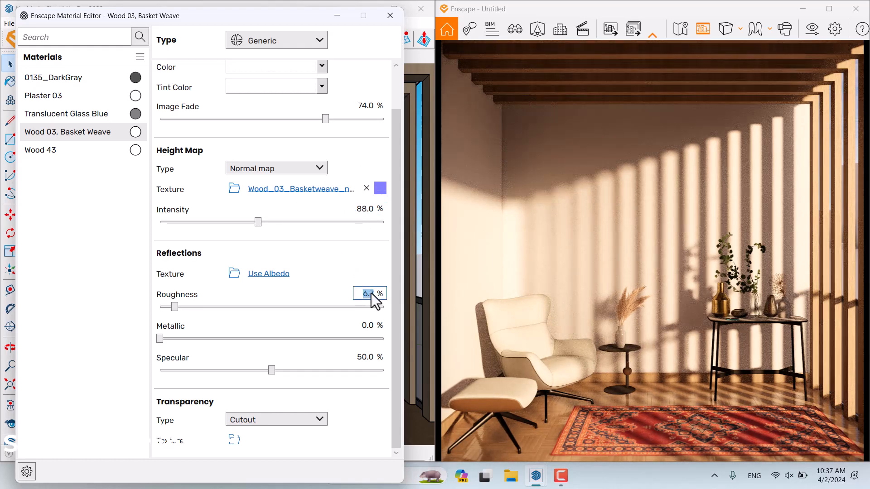
{"action": "type", "text": "4"}
{"action": "left_click", "coordinate": [362, 295]}
{"action": "type", "text": "0"}
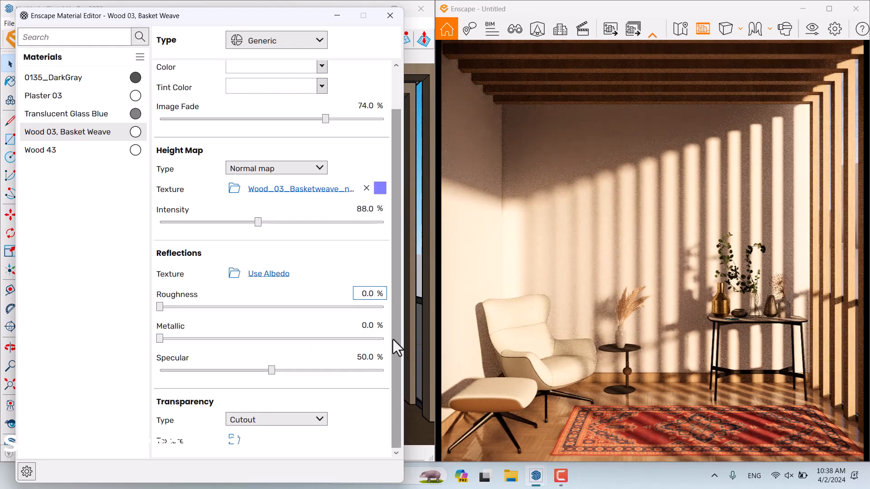
Set the Wood 03, Basket Weave material's metallic value to 14% and its specular value to 56%.
{"action": "left_click", "coordinate": [363, 326]}
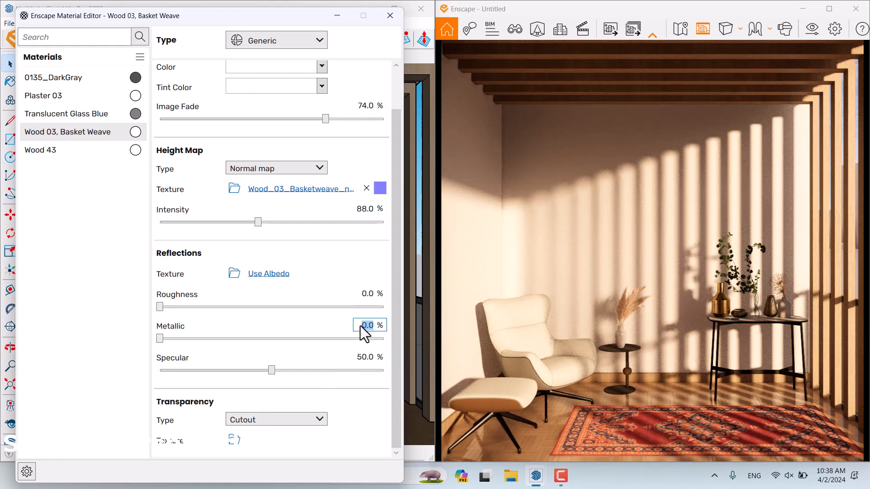
{"action": "type", "text": "14"}
{"action": "key", "text": "Return"}
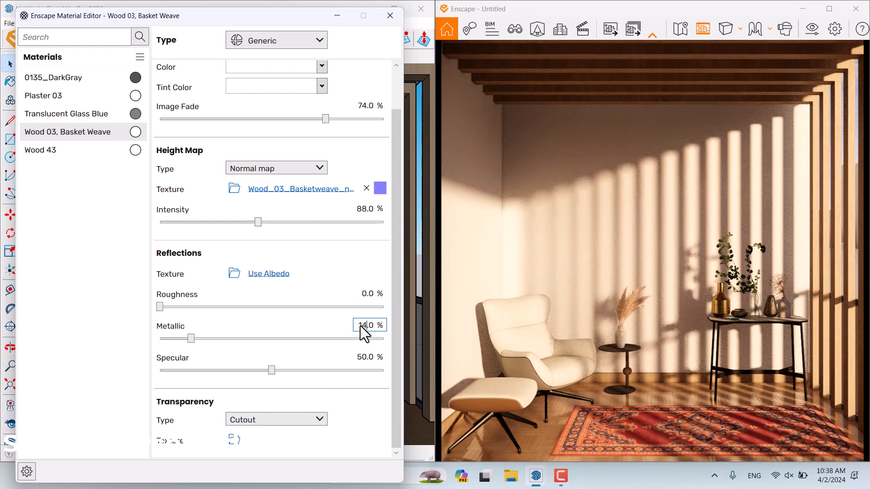
{"action": "left_click", "coordinate": [363, 357]}
{"action": "type", "text": "56"}
{"action": "key", "text": "Return"}
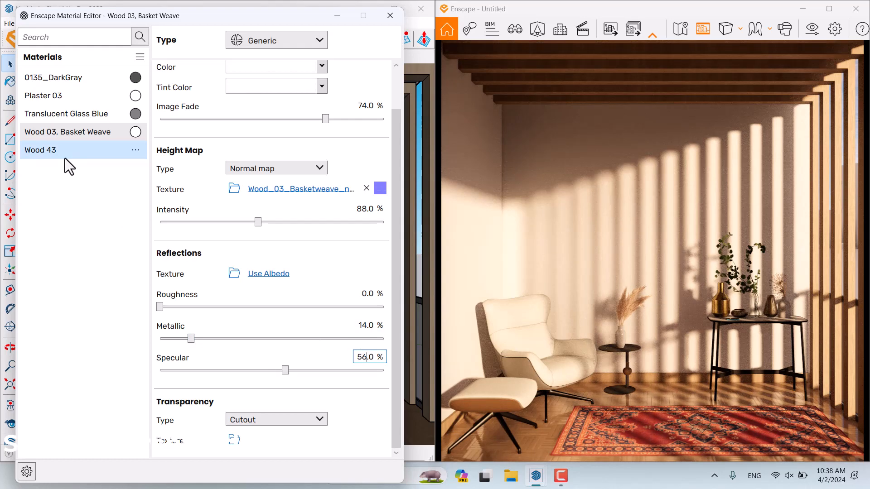
Rotate the albedo texture of the Wood 43 material to 45° and return to its main settings.
{"action": "left_click", "coordinate": [64, 156]}
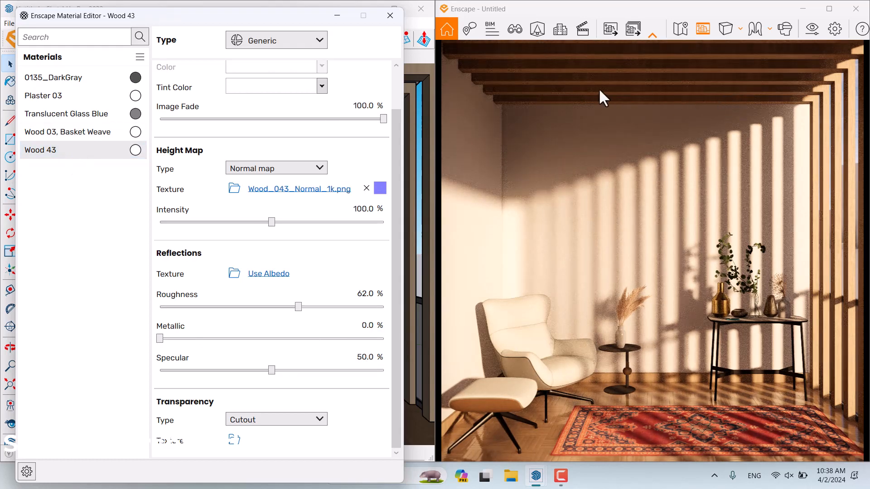
{"action": "left_click_drag", "start_coordinate": [393, 157], "coordinate": [392, 75]}
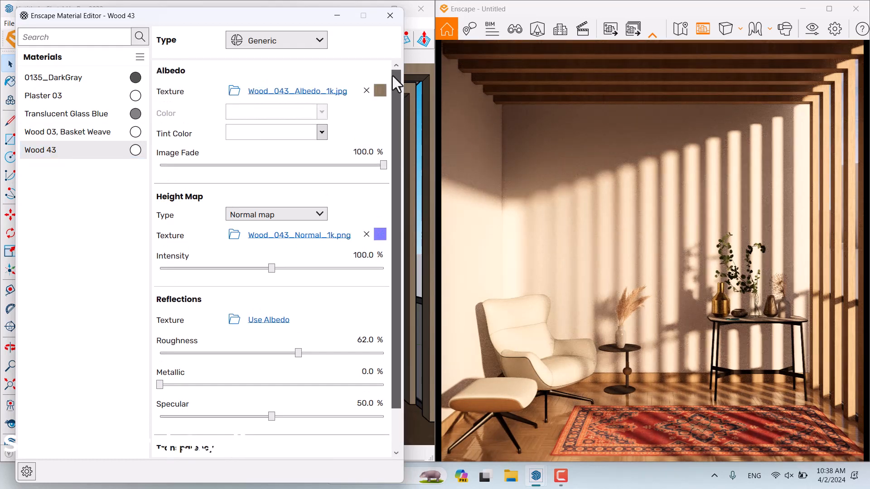
{"action": "left_click", "coordinate": [381, 93]}
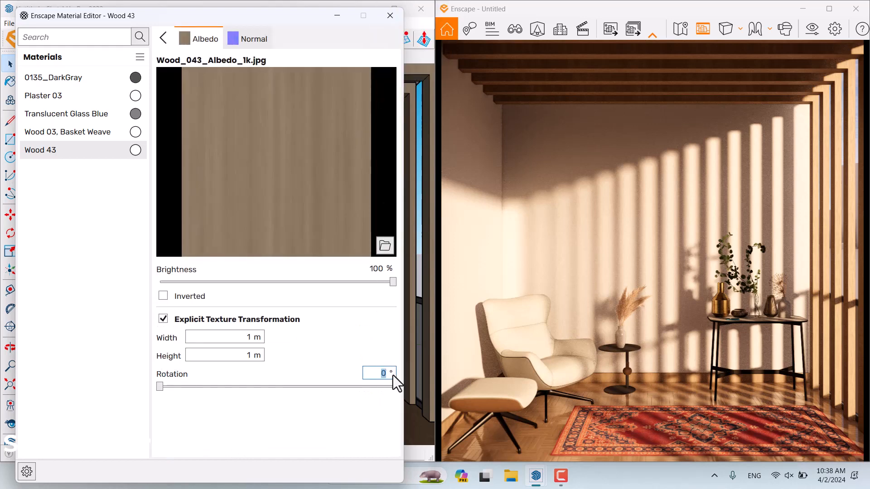
{"action": "key", "text": "Return"}
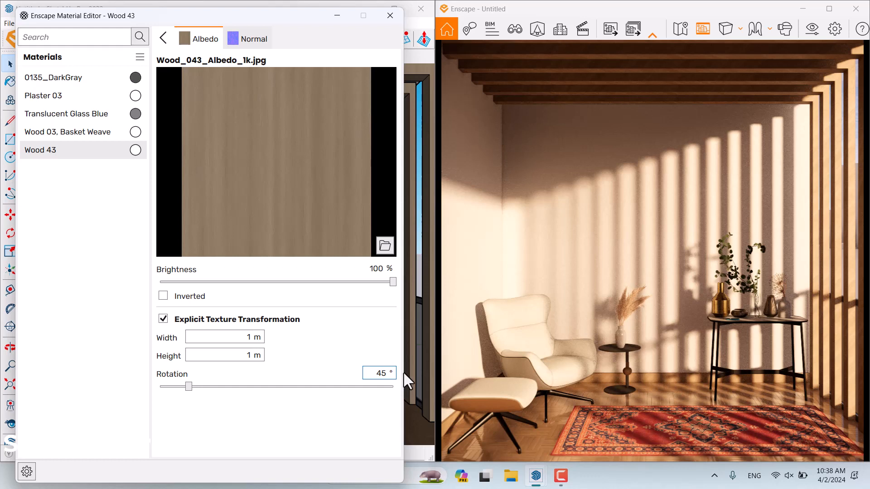
{"action": "left_click", "coordinate": [163, 39]}
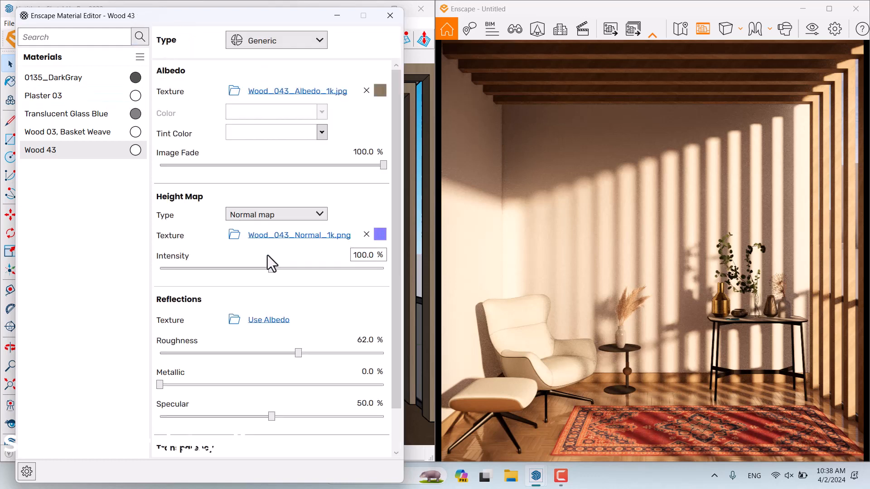
Set the Wood 43 material's normal map intensity to 156%.
{"action": "double_click", "coordinate": [358, 255]}
{"action": "type", "text": "156"}
{"action": "key", "text": "Return"}
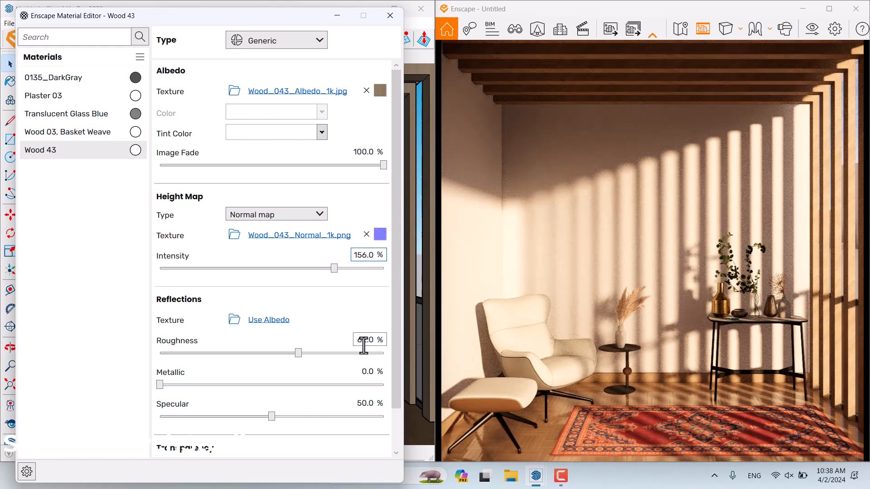
Set Wood 43's reflections to 16% roughness and 56% specular.
{"action": "double_click", "coordinate": [363, 341]}
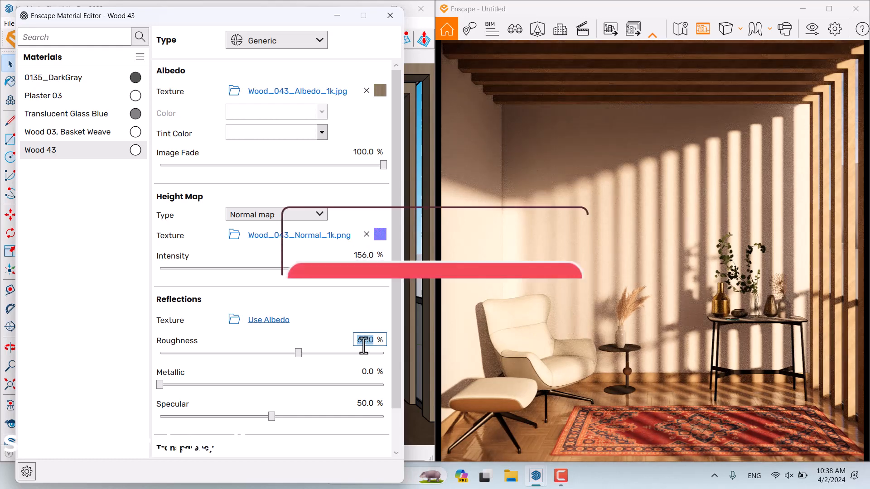
{"action": "type", "text": "16"}
{"action": "key", "text": "Return"}
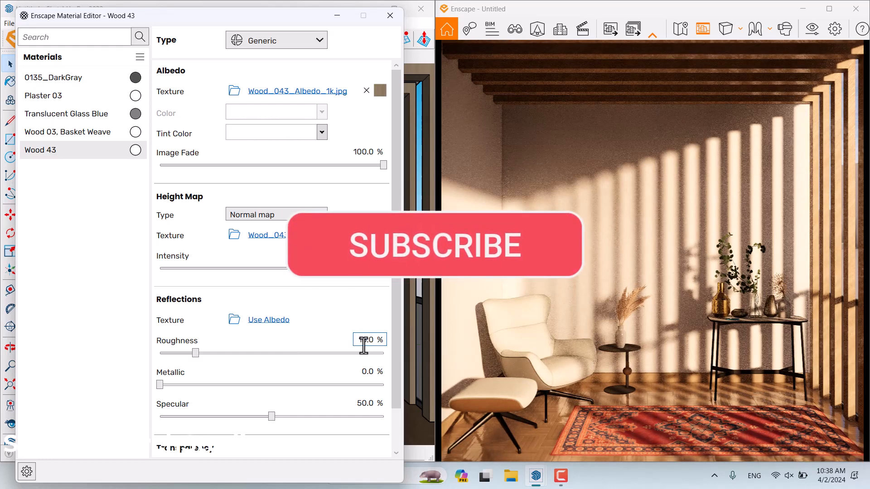
{"action": "double_click", "coordinate": [366, 403]}
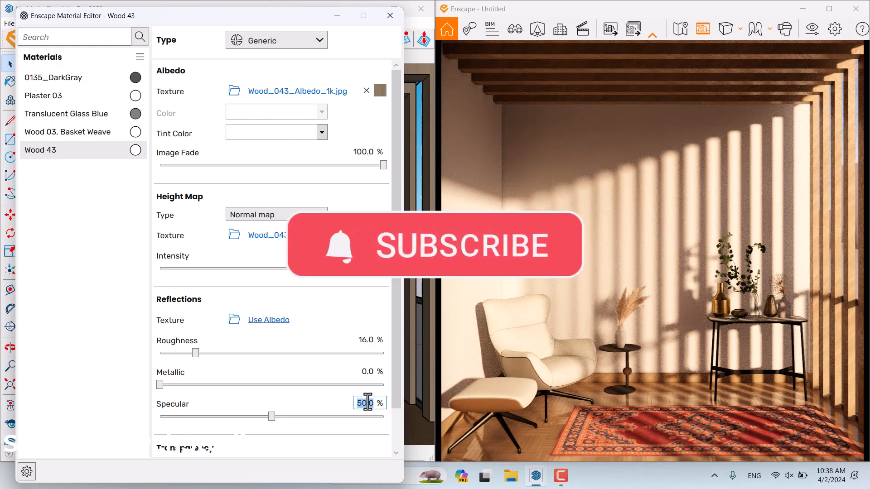
{"action": "type", "text": "56"}
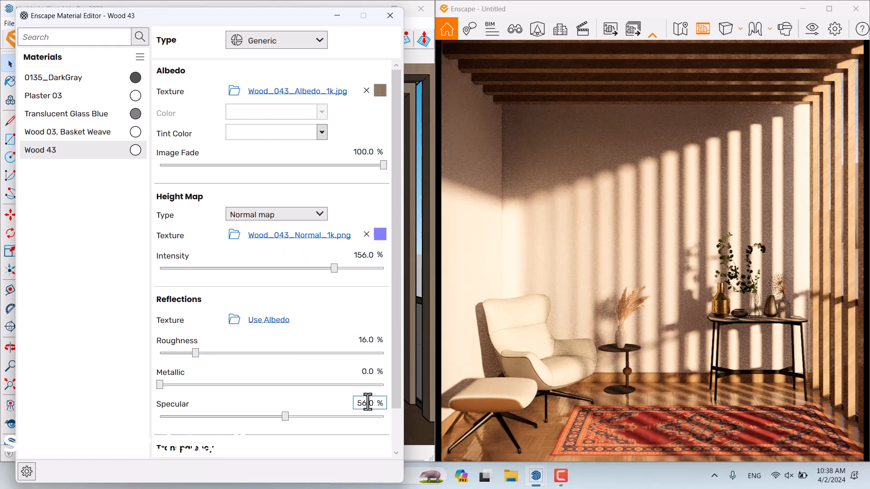
Close the material editor and review the hardware rendering features in Enscape's general settings.
{"action": "left_click", "coordinate": [390, 15]}
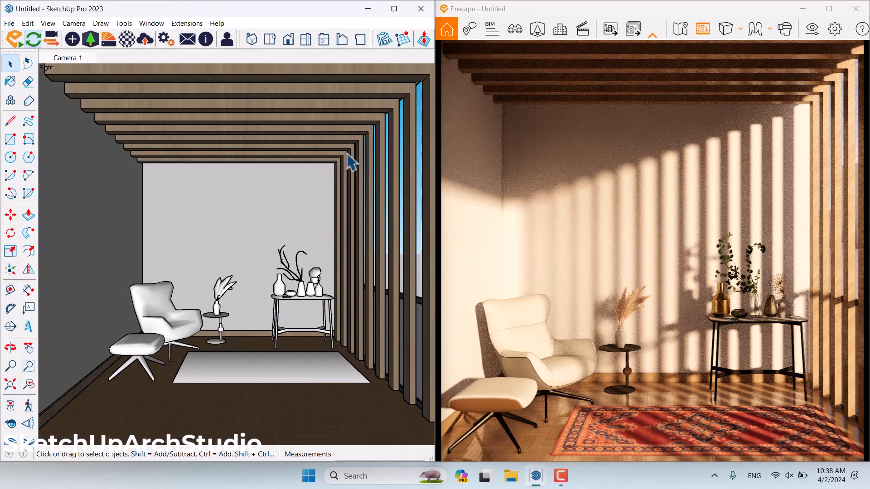
{"action": "left_click", "coordinate": [166, 40]}
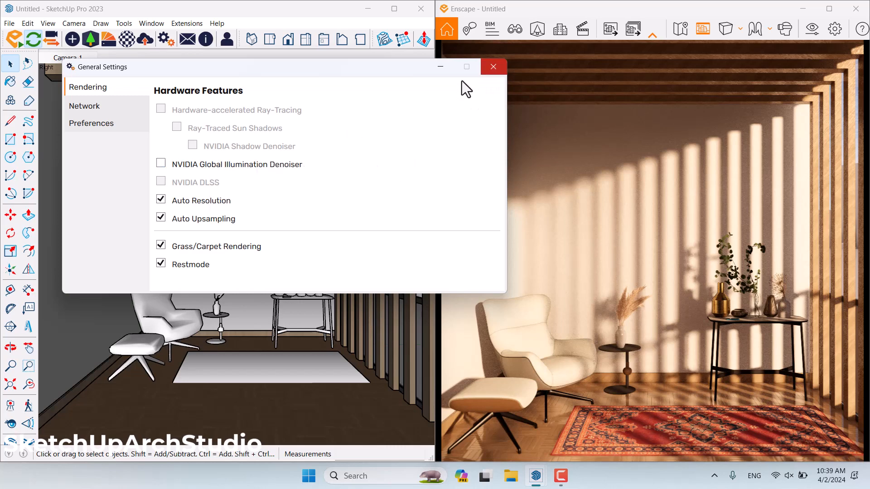
{"action": "left_click", "coordinate": [493, 67]}
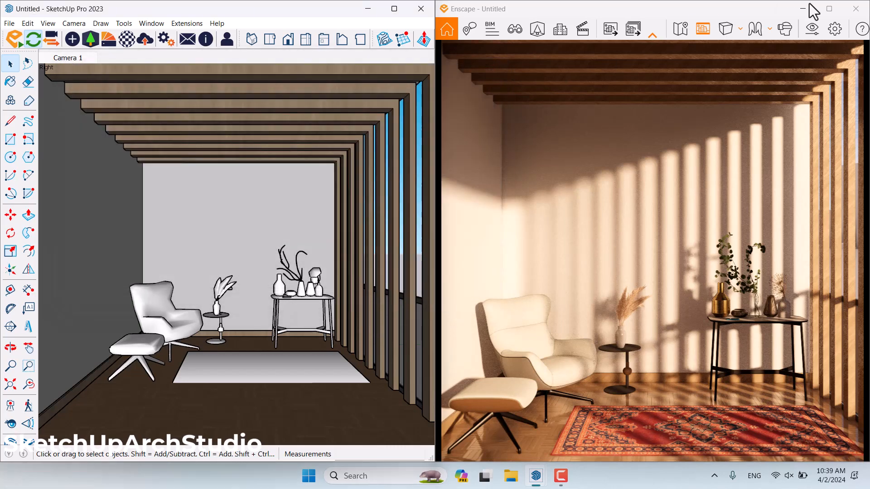
Maximise the Enscape view, render it, and save the image to the Desktop as a Portable Network Graphics file under the suggested name.
{"action": "left_click", "coordinate": [829, 9]}
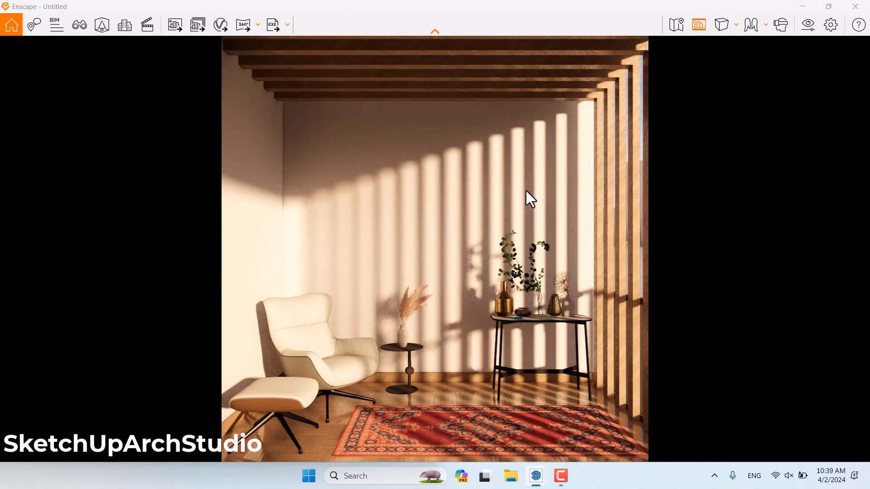
{"action": "left_click", "coordinate": [177, 26]}
{"action": "left_click", "coordinate": [100, 44]}
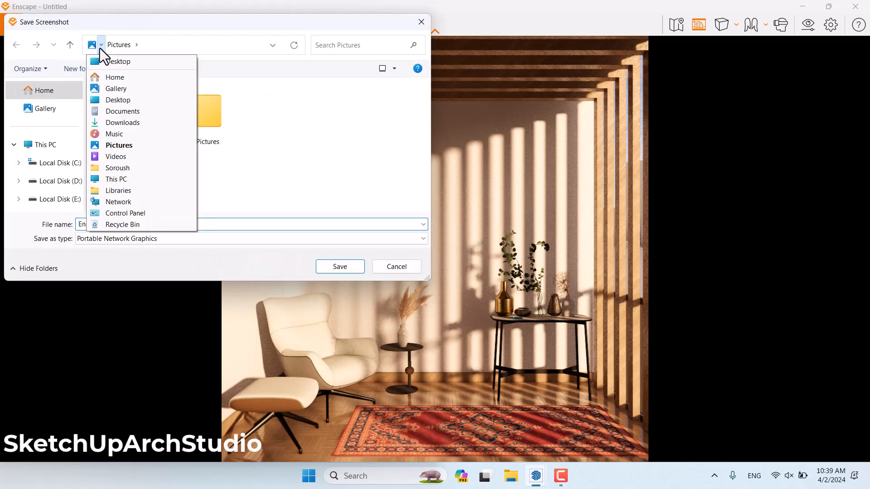
{"action": "left_click", "coordinate": [103, 61]}
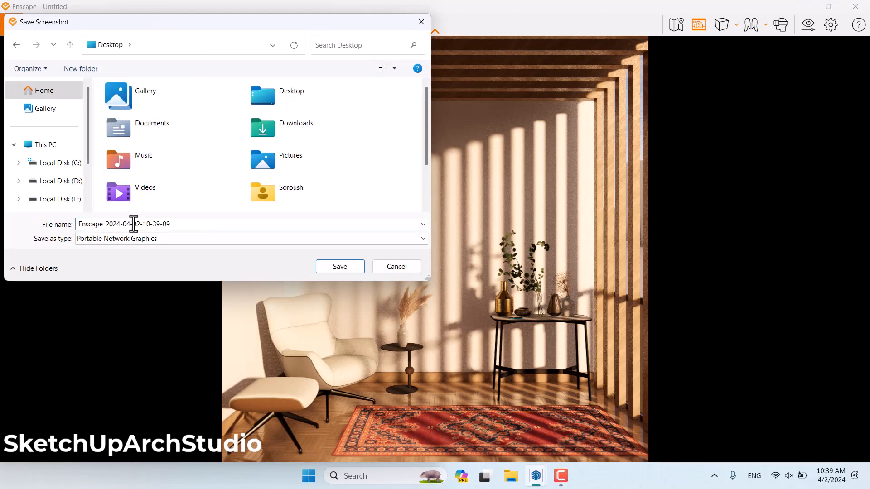
{"action": "left_click", "coordinate": [340, 266]}
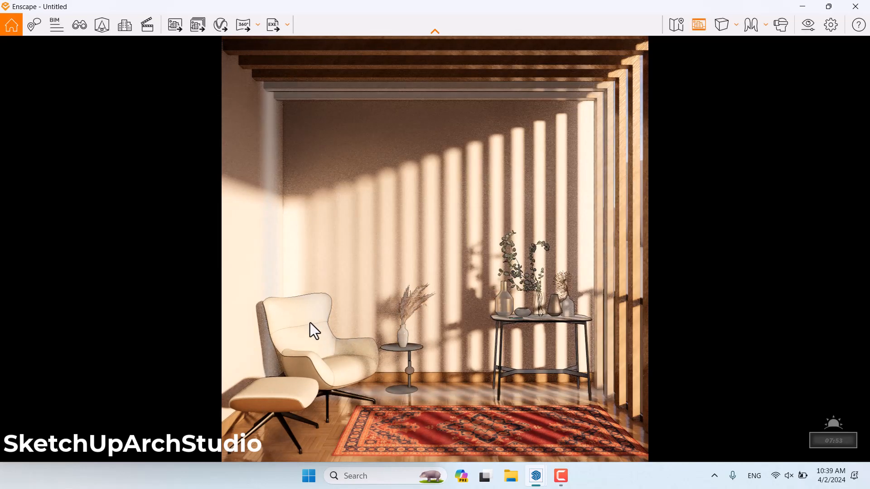
Open the saved render from the desktop and inspect its wall texture and shadows up close and as a whole.
{"action": "left_click", "coordinate": [869, 484]}
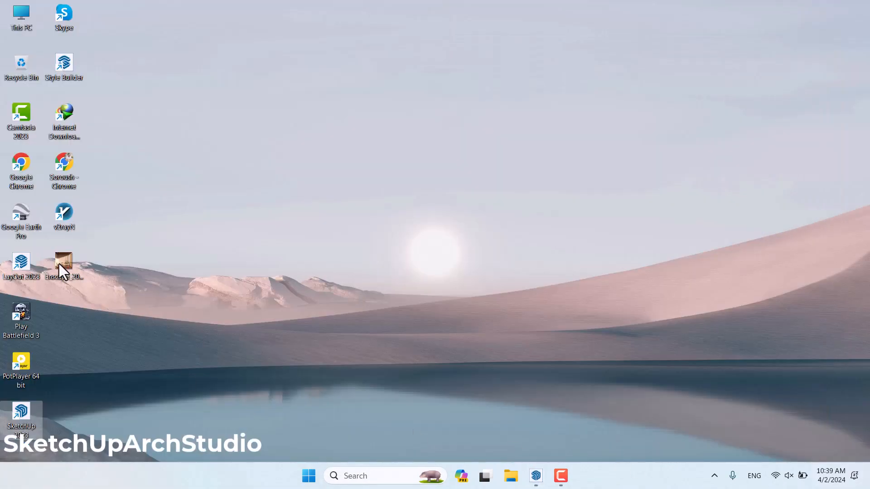
{"action": "double_click", "coordinate": [59, 264]}
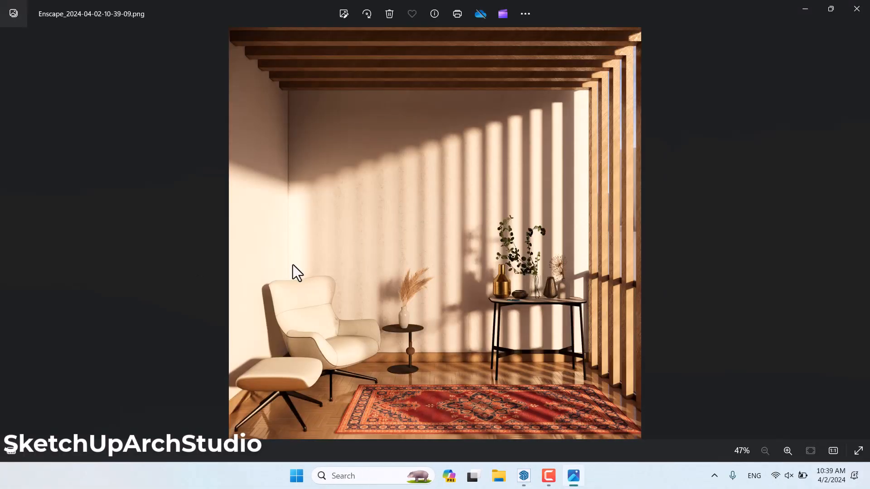
{"action": "scroll", "coordinate": [308, 268], "scroll_direction": "up", "scroll_amount": 6}
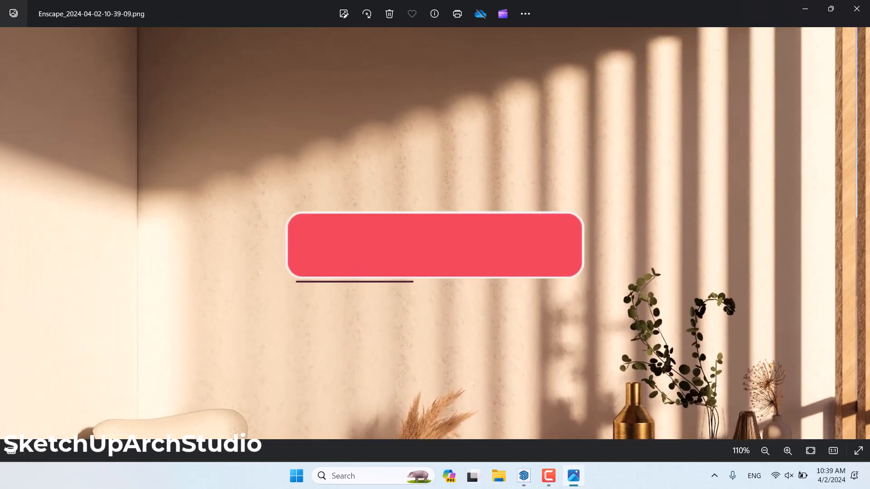
{"action": "scroll", "coordinate": [399, 184], "scroll_direction": "down", "scroll_amount": 3}
{"action": "scroll", "coordinate": [398, 185], "scroll_direction": "down", "scroll_amount": 3}
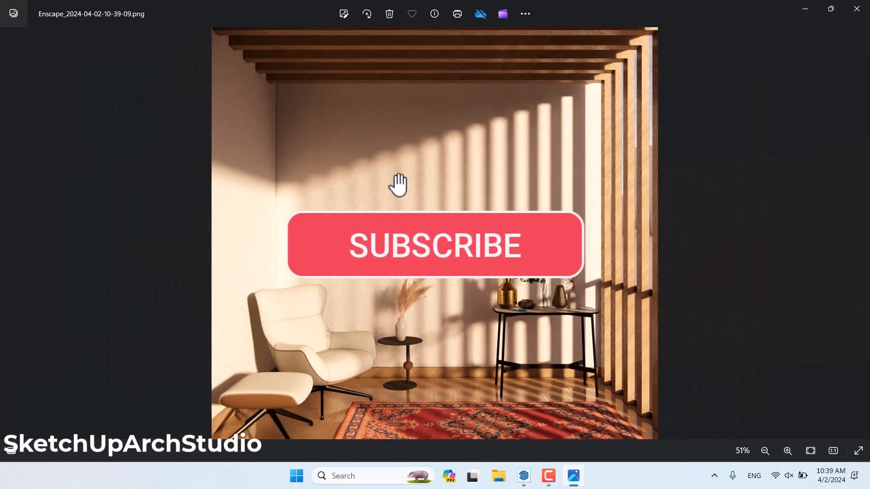